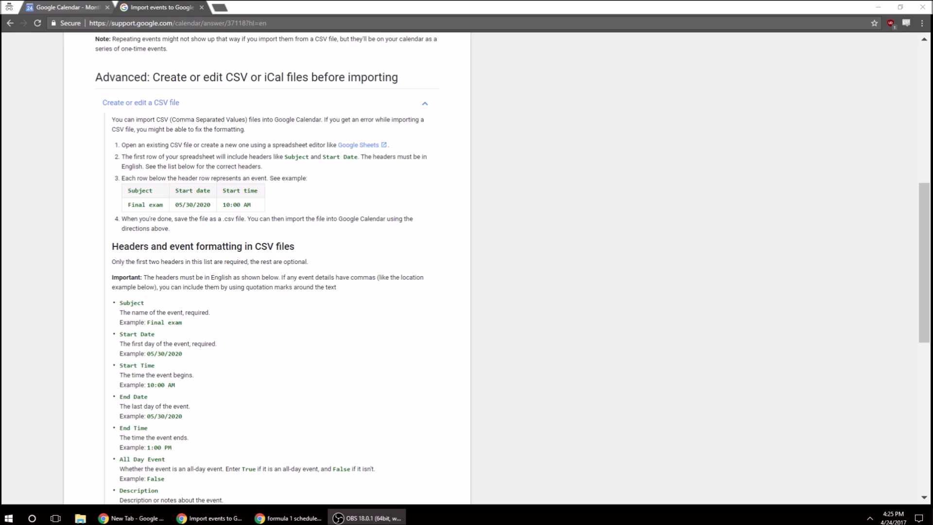
Glance over the calendar's month view, then return to the CSV import help page.
left_click(97, 7)
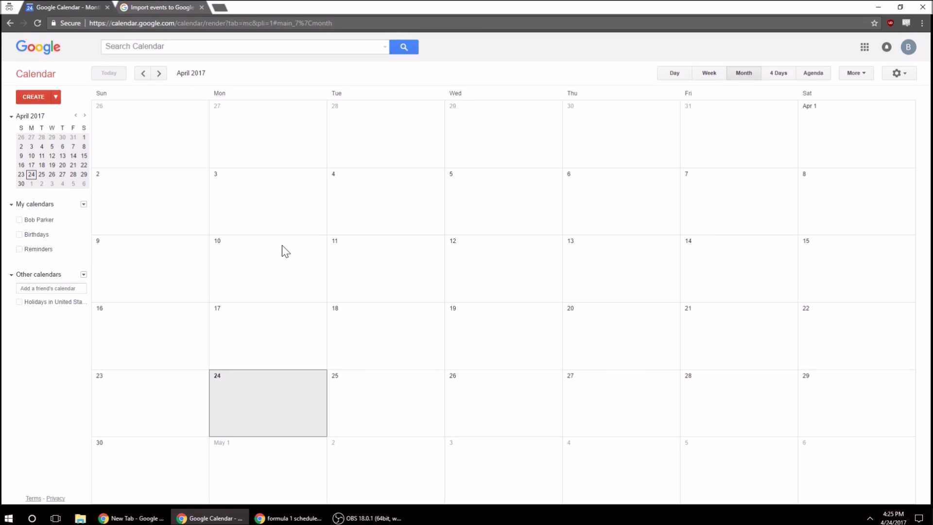
scroll(278, 240, "down", 2)
scroll(278, 240, "up", 1)
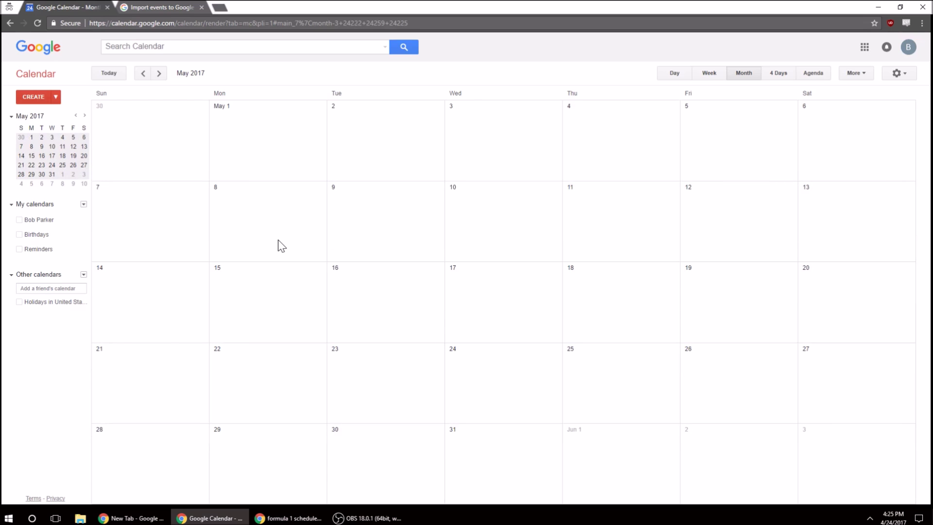
scroll(278, 240, "up", 1)
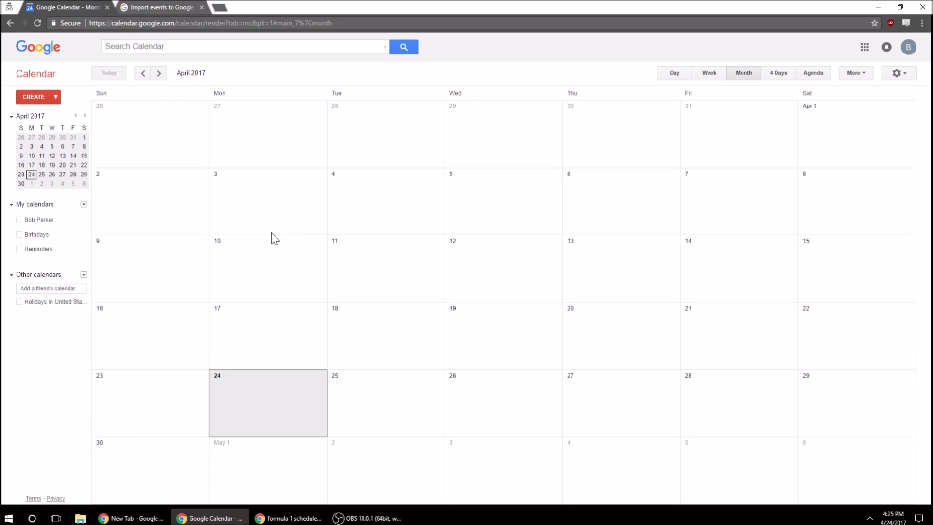
left_click(168, 1)
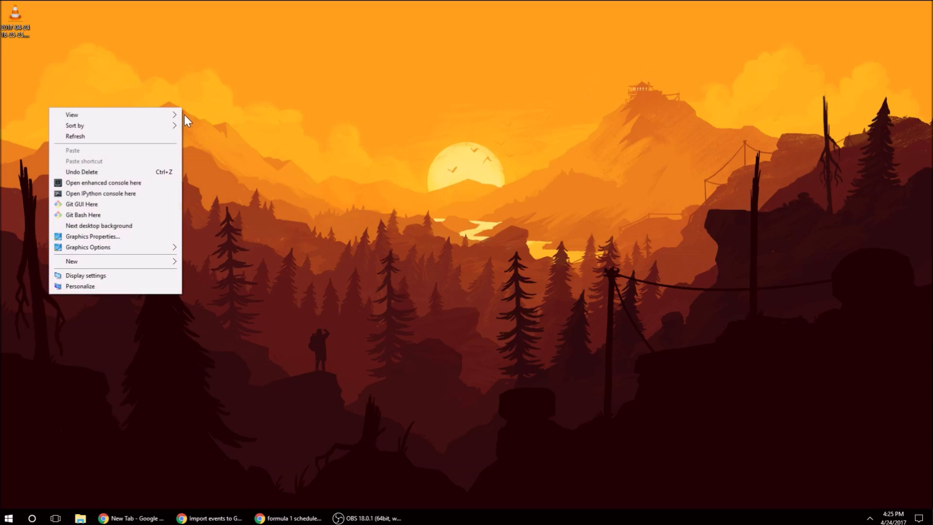
Create a new Excel worksheet on the desktop named test.csv, accepting the extension change.
mouse_move(132, 265)
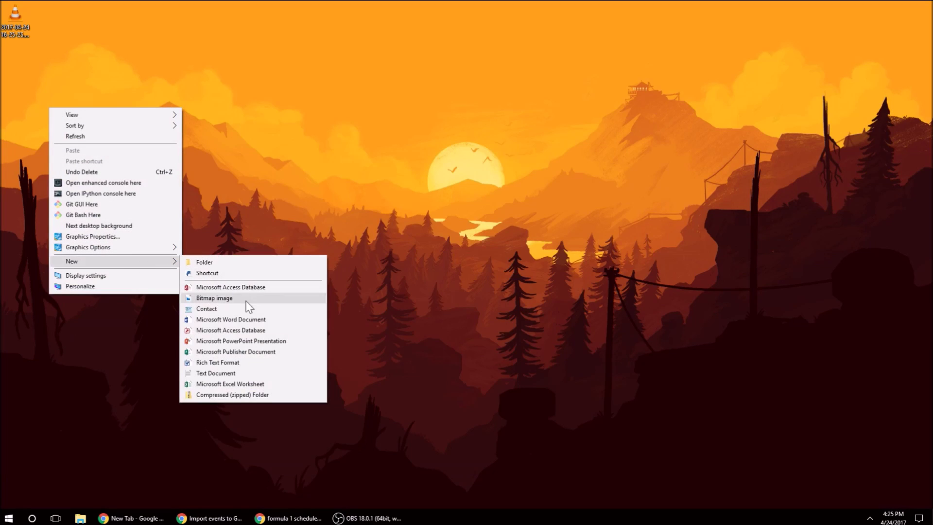
left_click(250, 381)
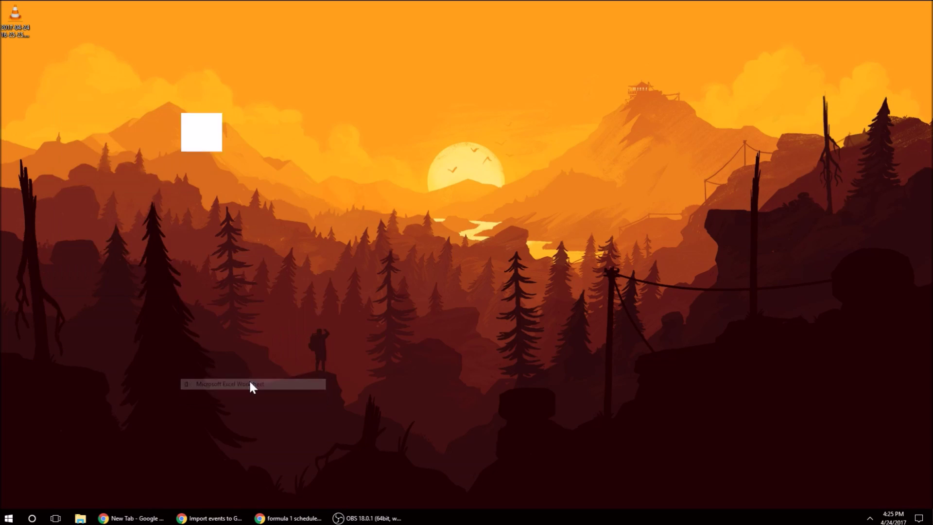
type("test.")
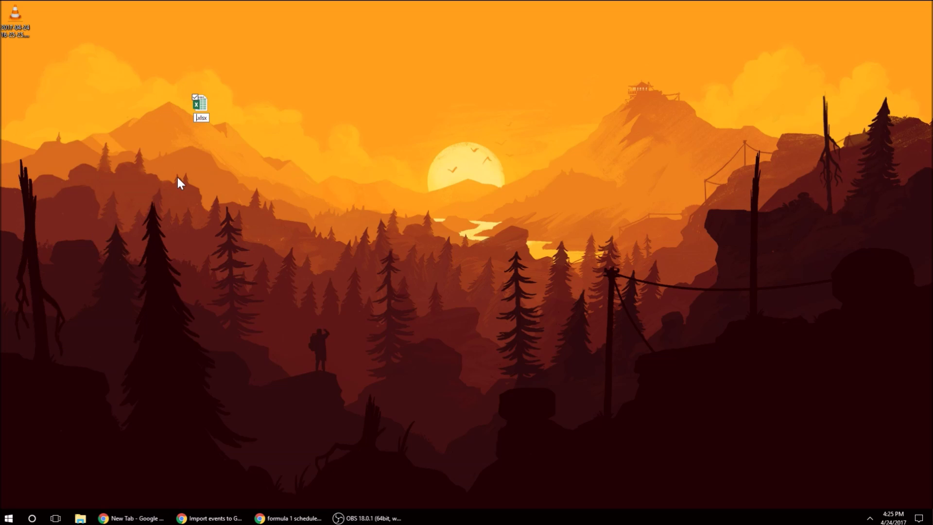
type("csv")
key("Return")
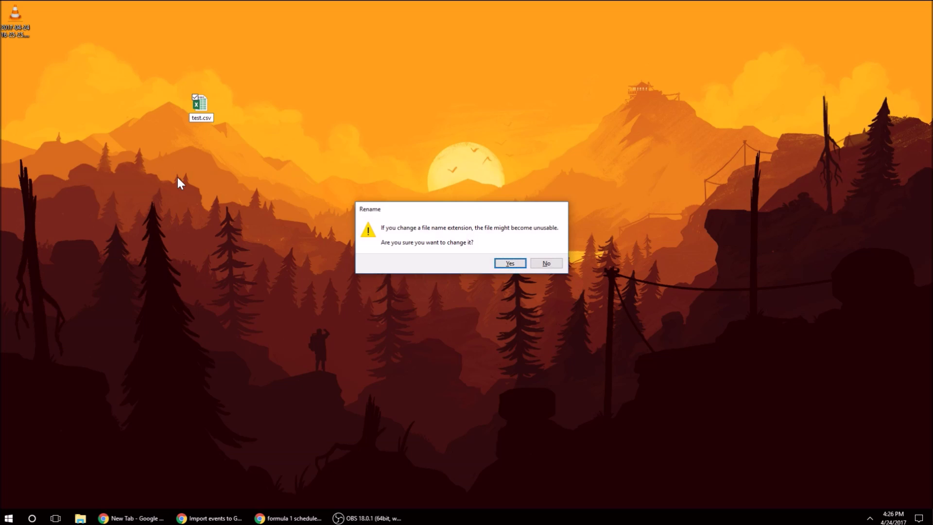
key("Return")
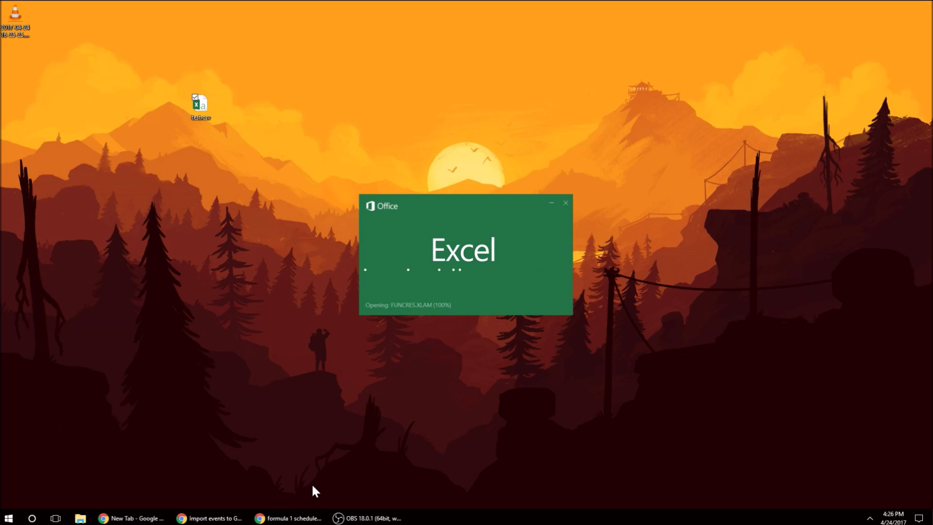
Bring up the loading Excel window and open test.csv despite the format-mismatch warning.
left_click(228, 519)
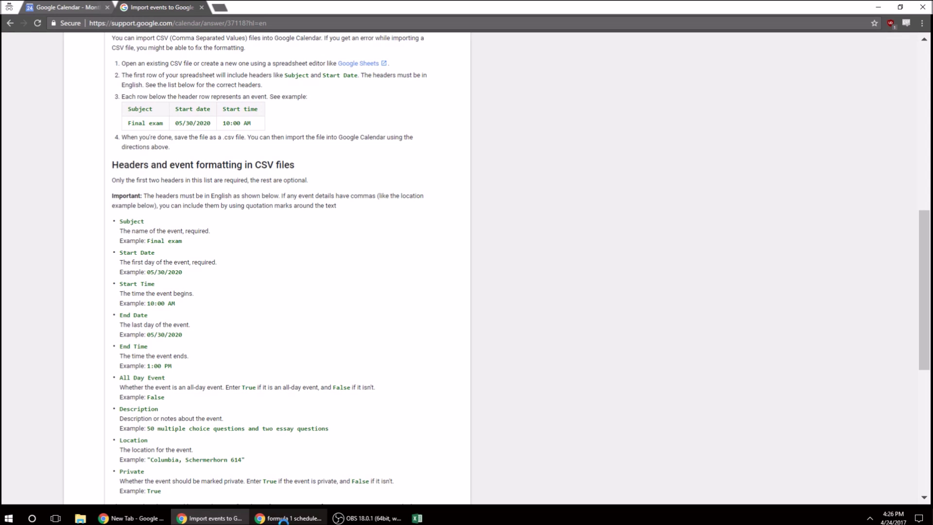
scroll(162, 218, "down", 2)
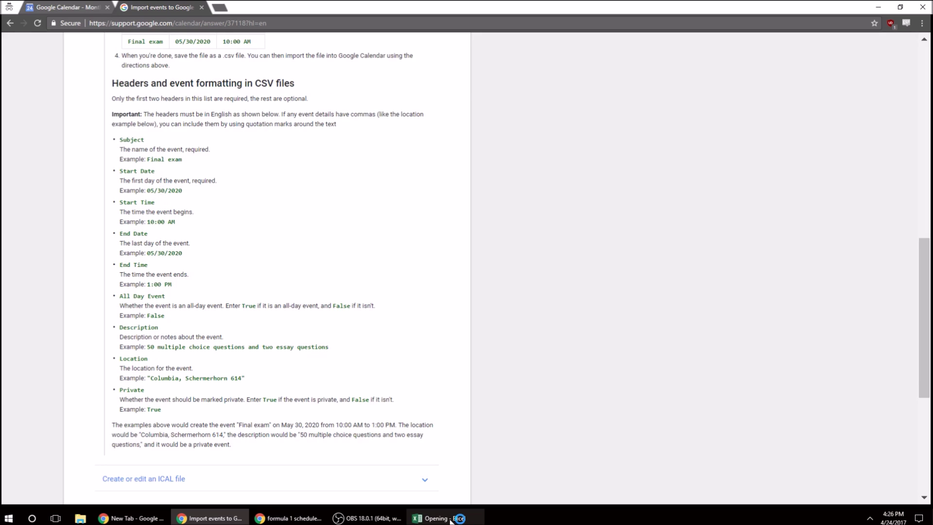
mouse_move(452, 521)
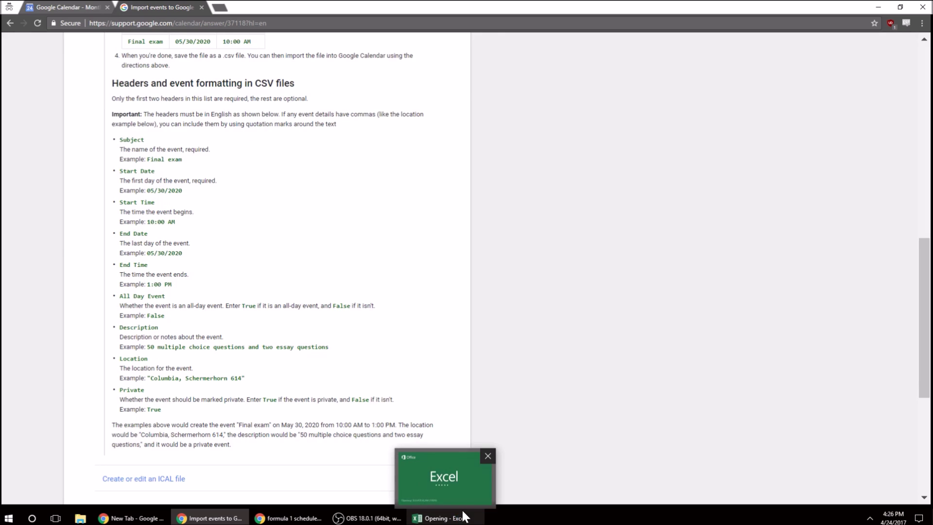
left_click(462, 509)
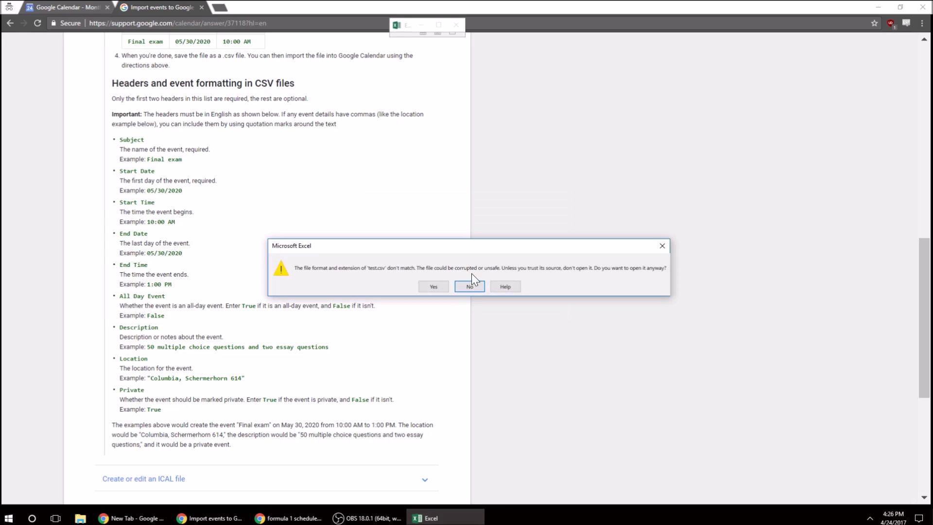
left_click(434, 287)
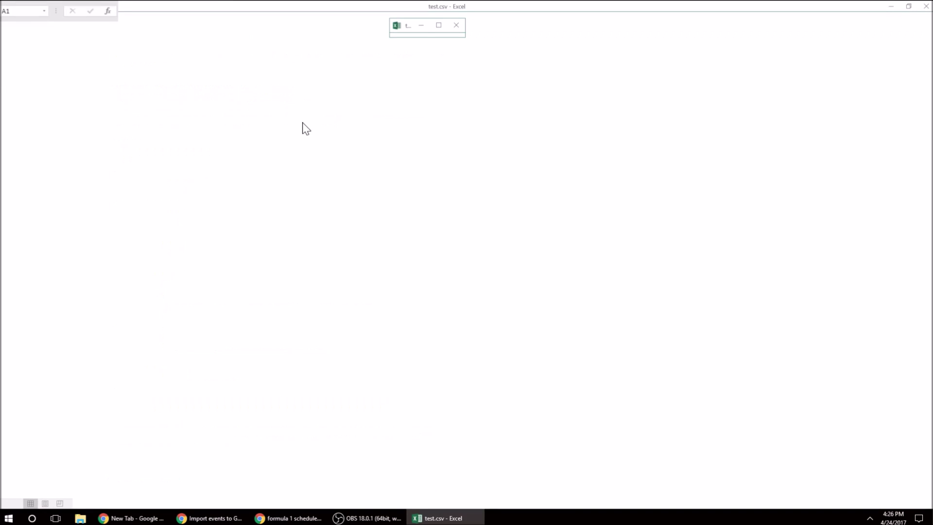
Enter the headers Subject, Start Date and Start Time in A1:C1.
type("Subject")
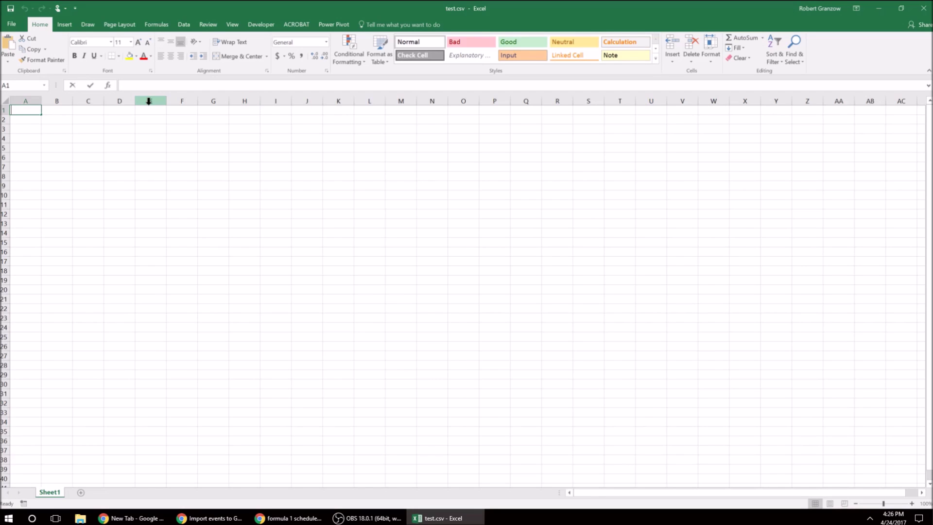
key("Tab")
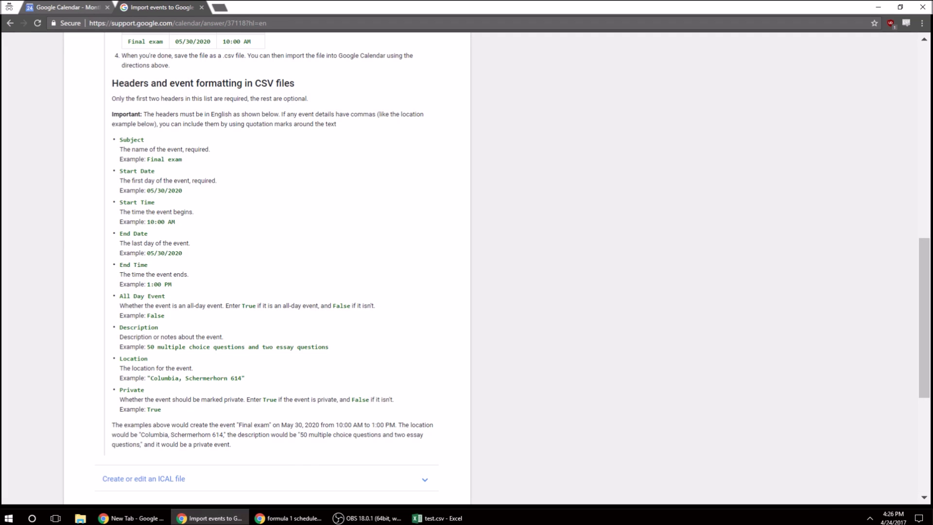
mouse_move(210, 518)
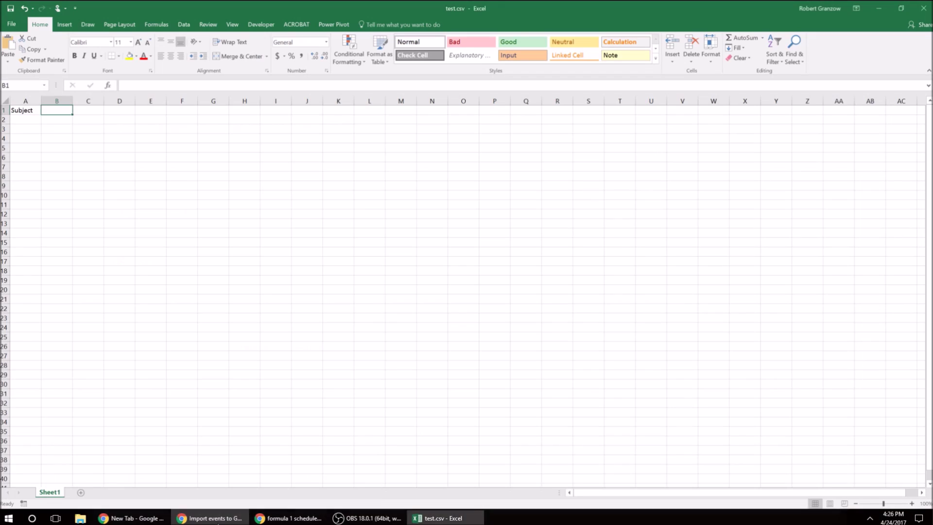
key("alt+Tab")
type("Start DAte")
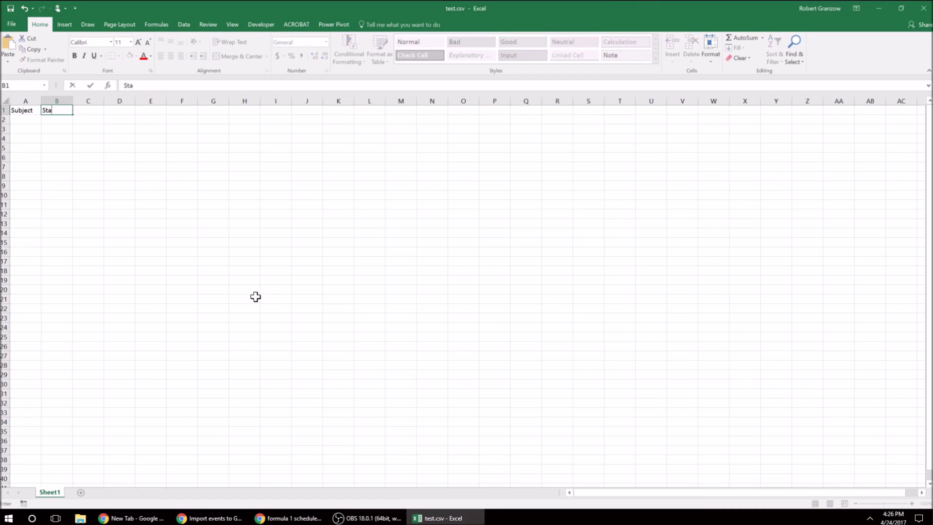
key("BackSpace")
key("BackSpace")
key("BackSpace")
type("ate")
key("Tab")
type("Start Time")
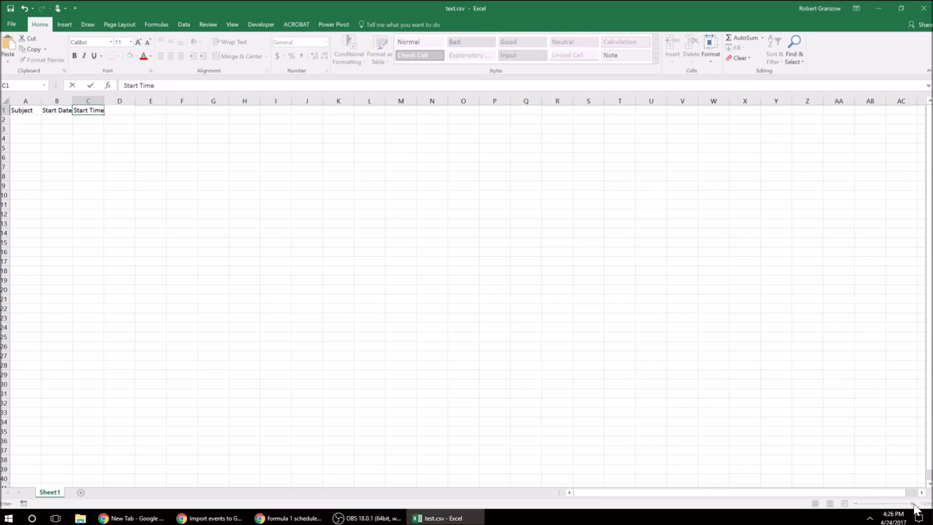
left_click(817, 391)
Zoom to 130%, add End Date and End Time headers, and widen columns A–E equally.
left_click(912, 504)
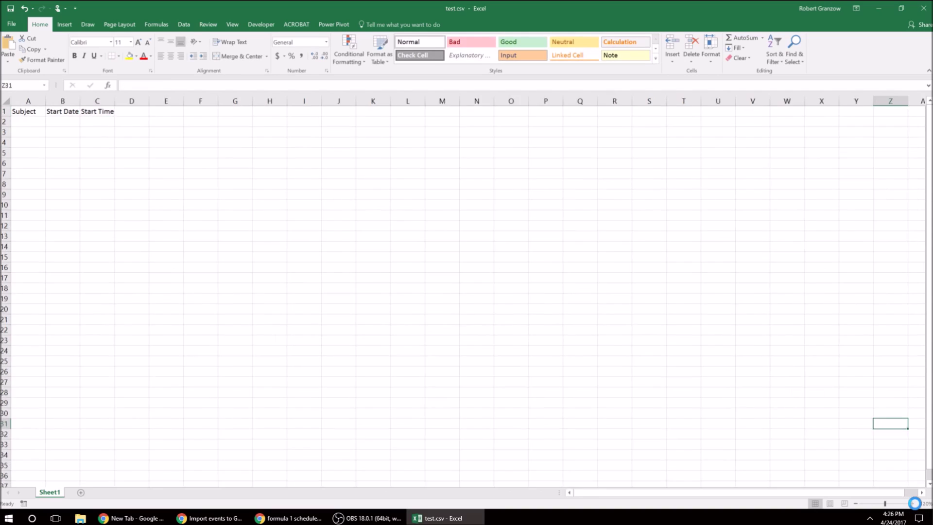
left_click(912, 504)
left_click(912, 503)
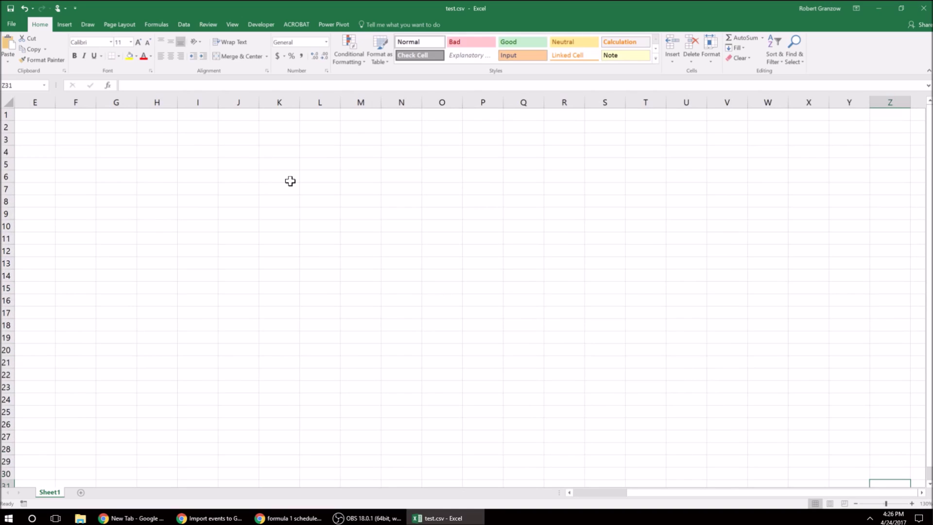
left_click_drag(810, 492, 466, 395)
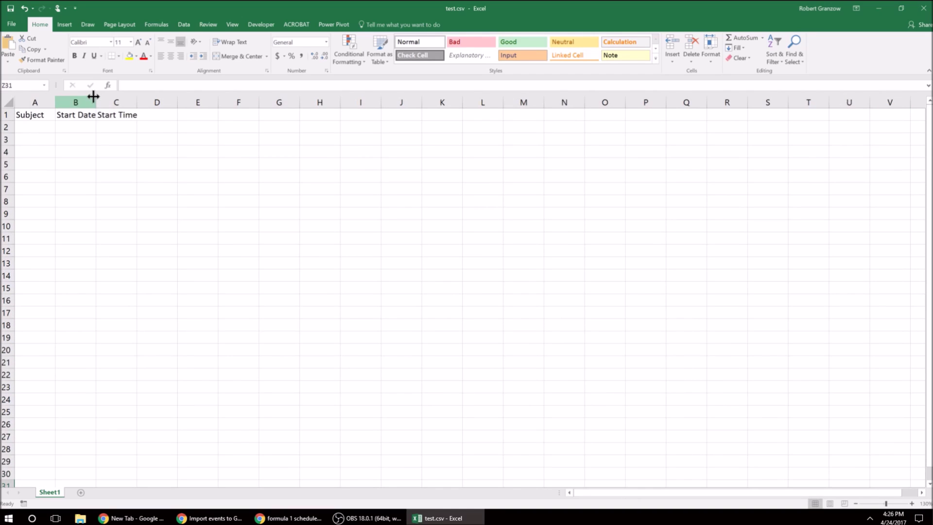
left_click_drag(95, 101, 187, 102)
left_click(226, 116)
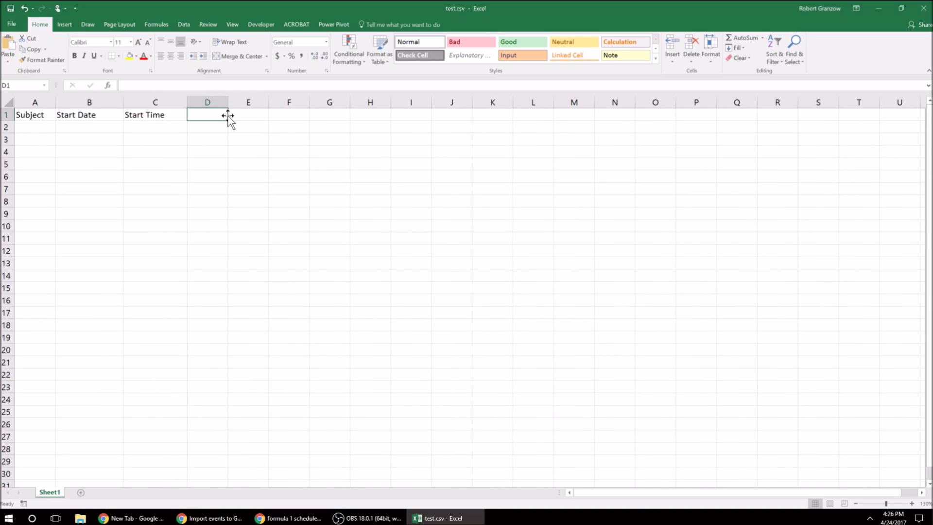
type("End Date")
key("Tab")
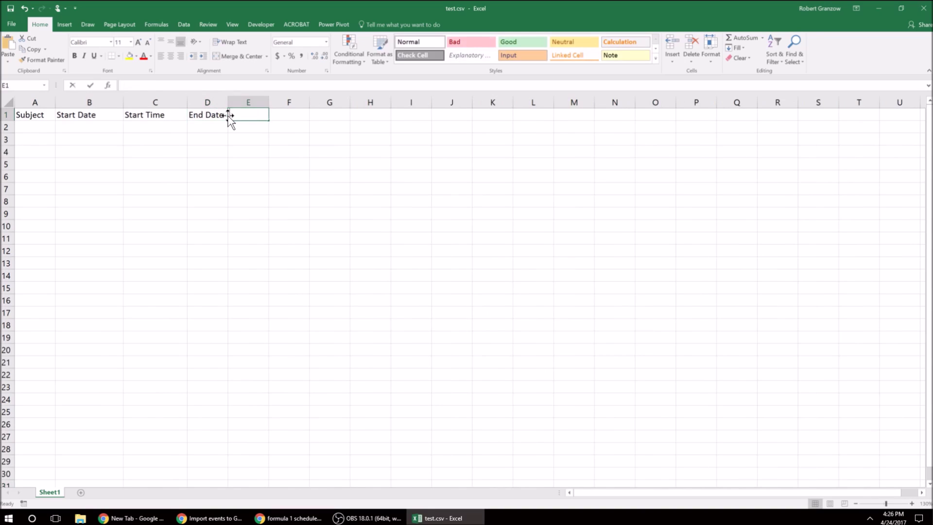
type("End Time")
key("Return")
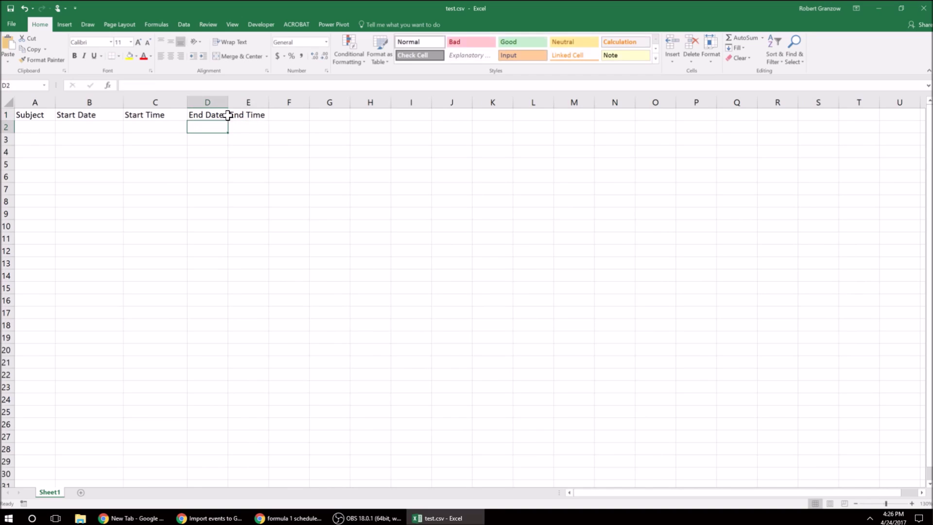
left_click_drag(50, 99, 376, 104)
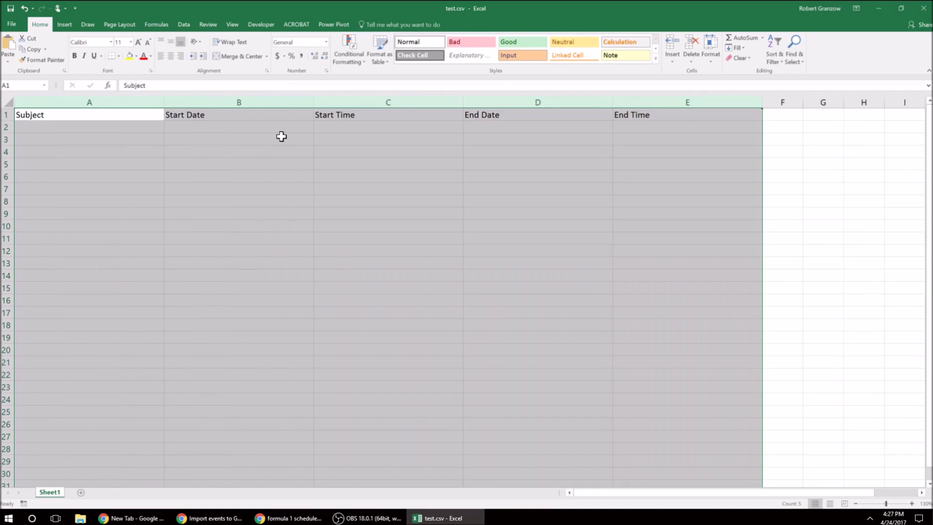
left_click(152, 126)
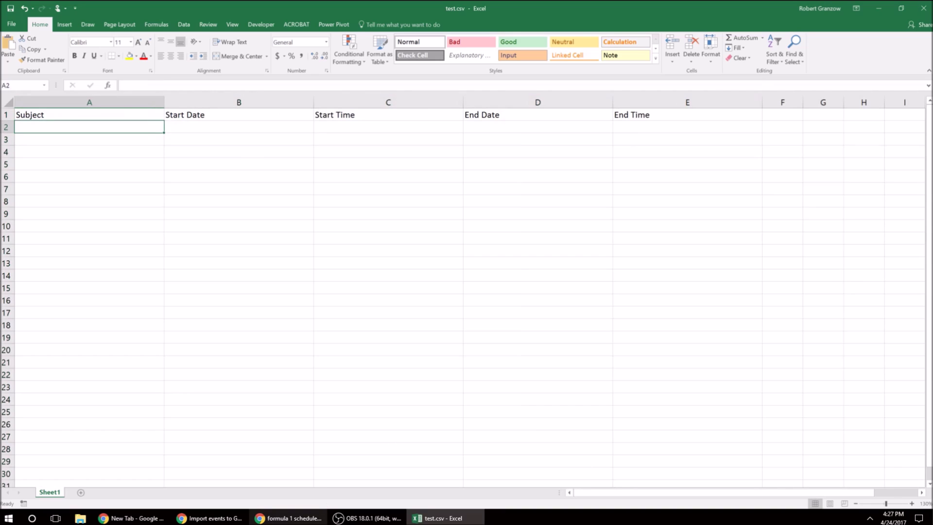
Fill A2:E2 with Russian Grand Prix, 4/30/2017, 7:00am, 4/30/2017 and 10am.
left_click(289, 518)
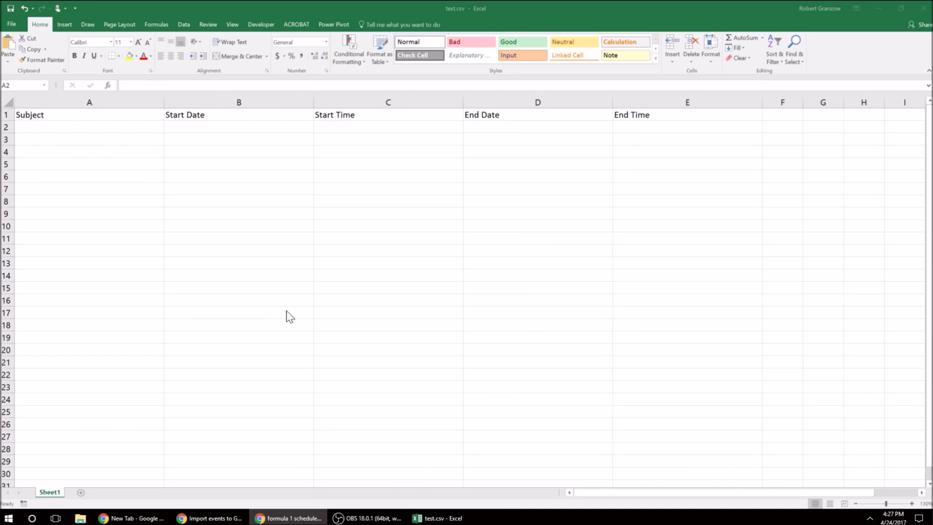
left_click(81, 127)
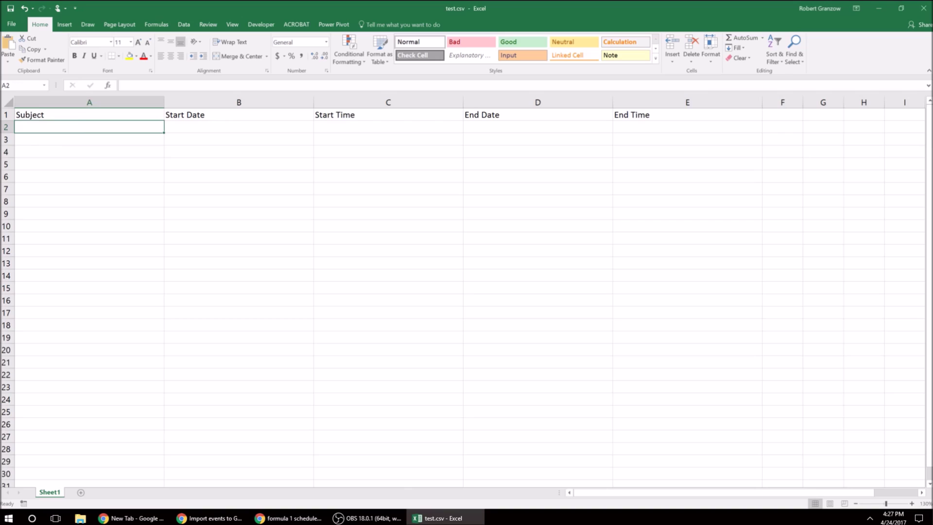
type("A")
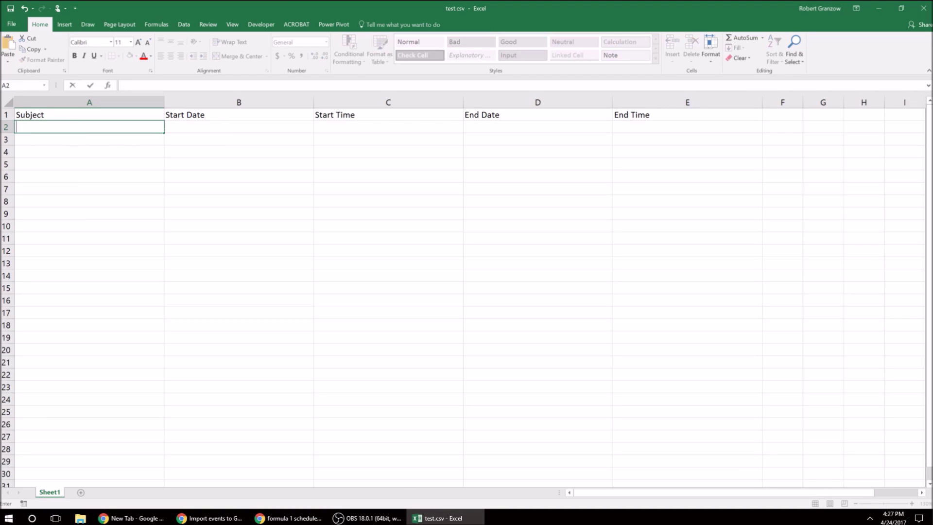
type("Russian Grand Prix")
key("Tab")
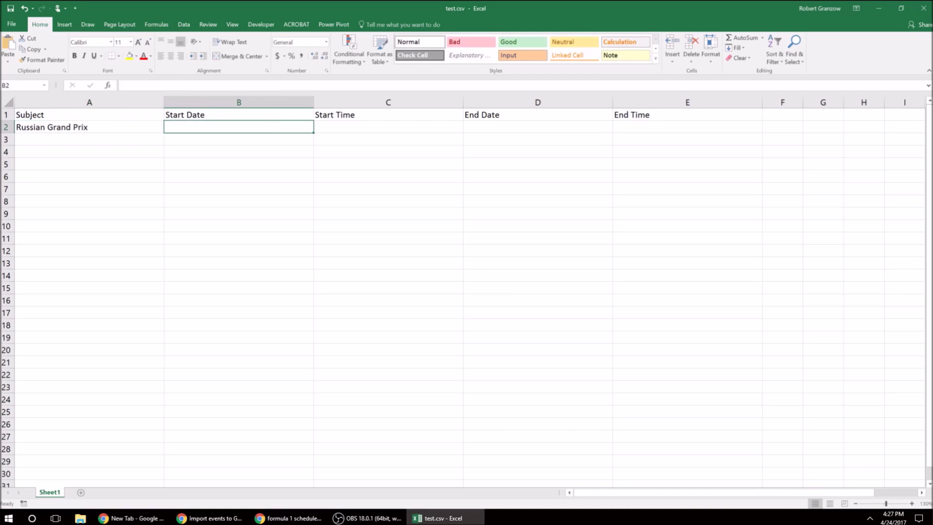
type("4/")
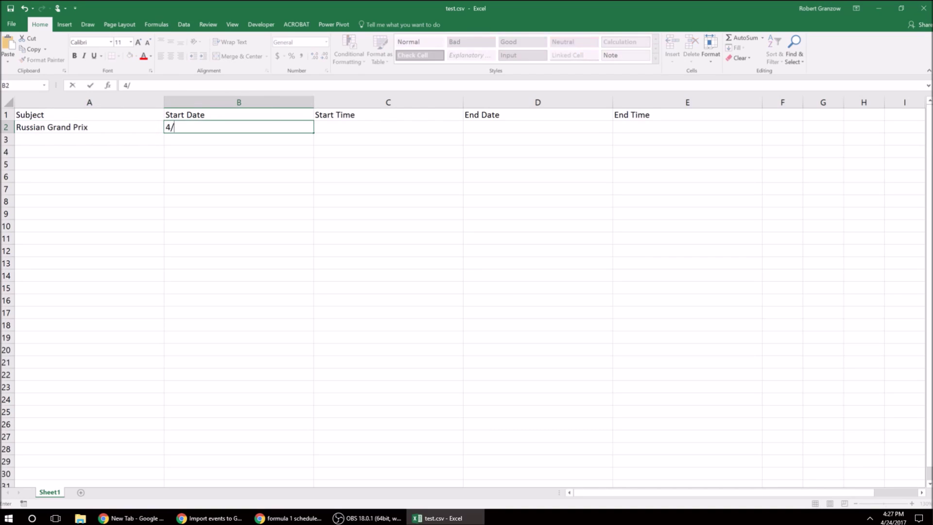
type("30/2017")
key("Tab")
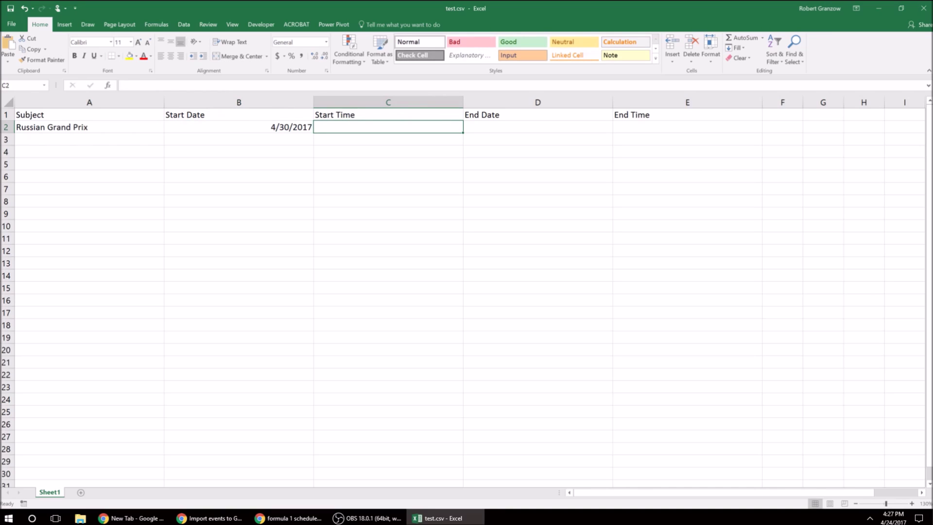
type("7")
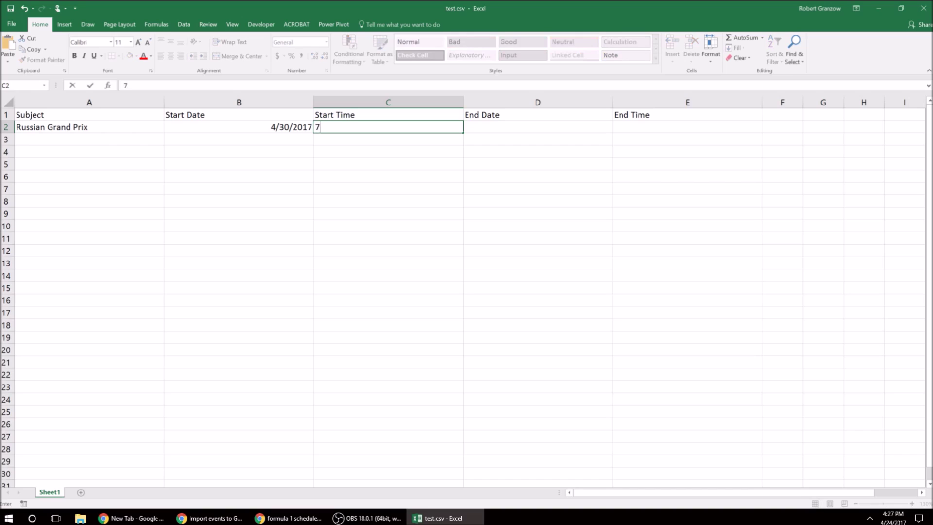
type(":00am")
key("Tab")
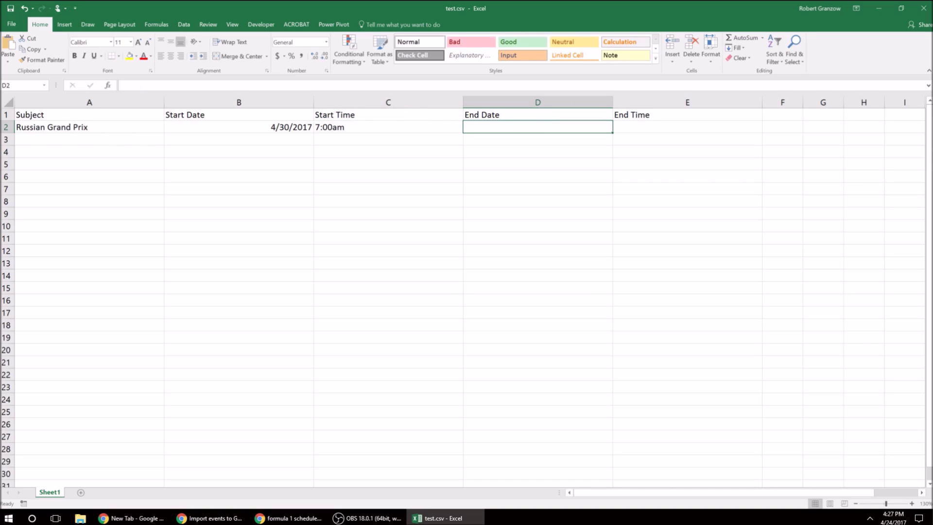
type("4/3")
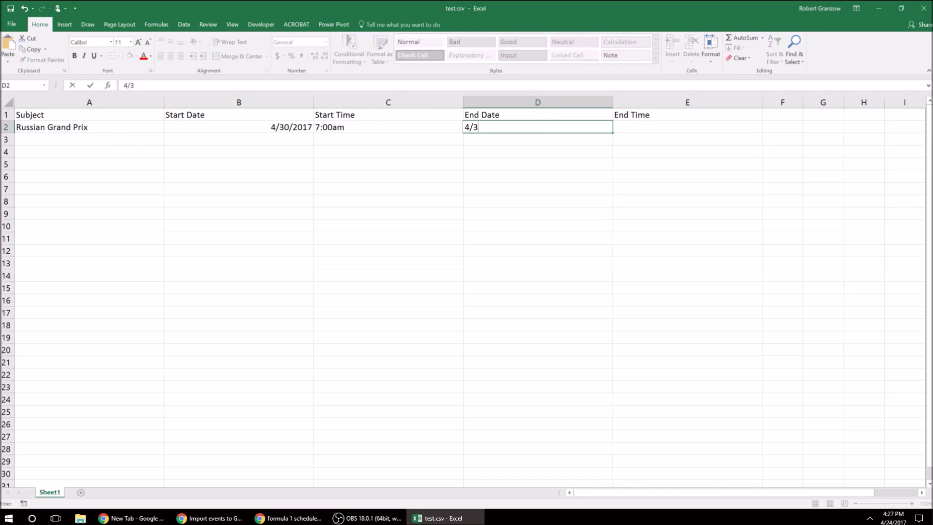
type("0/2017")
key("Tab")
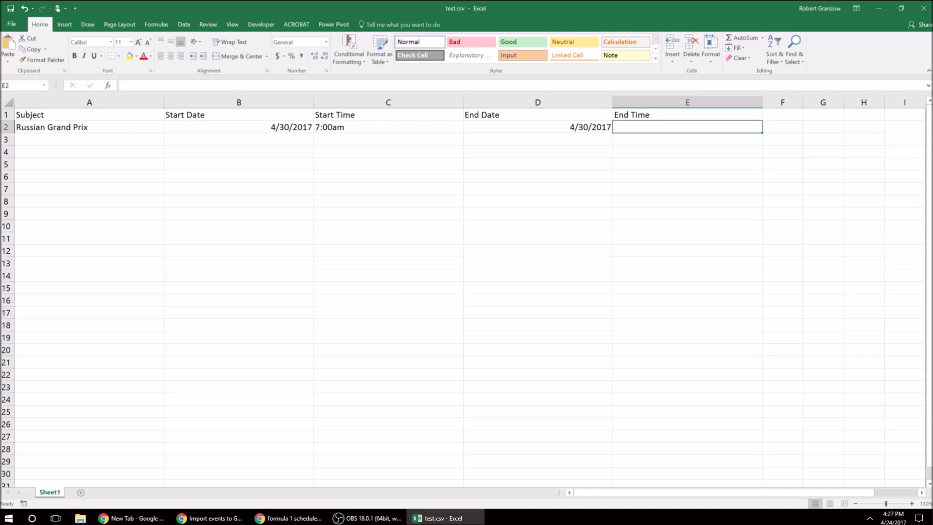
type("10am")
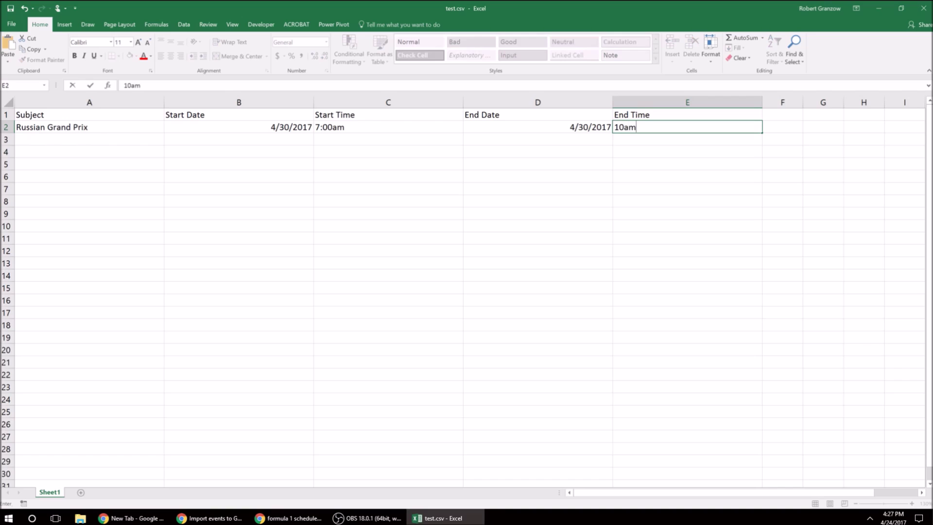
key("Return")
Format C2 as Time and re-enter the start time as 7:00 am.
left_click(409, 126)
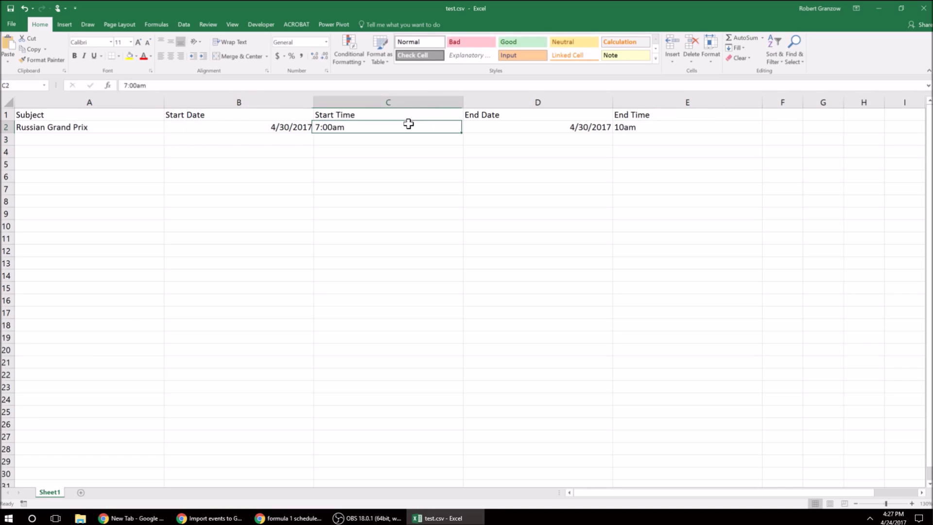
left_click(328, 42)
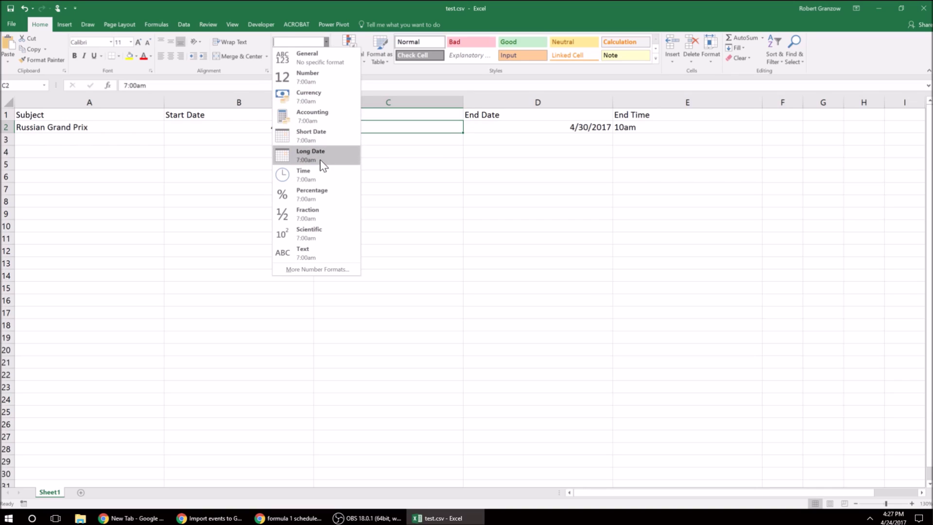
left_click(319, 178)
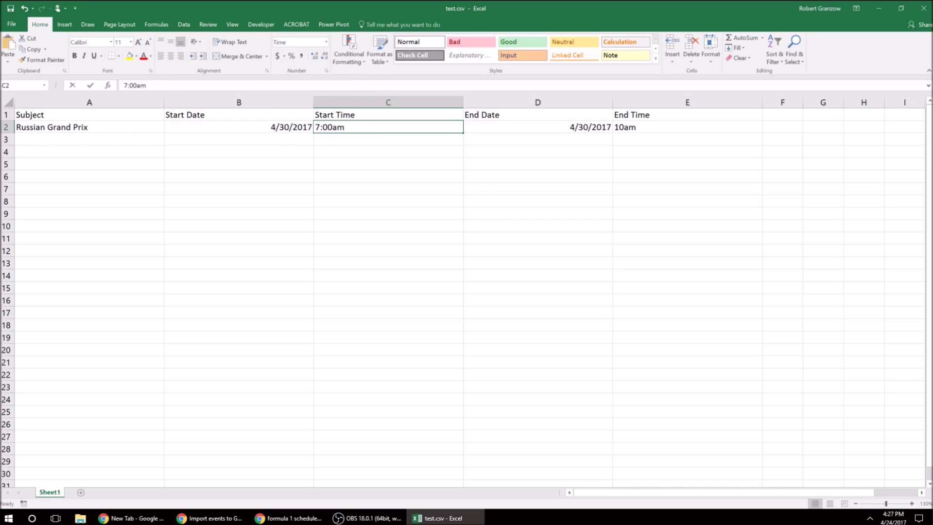
key("F2")
key("BackSpace")
key("BackSpace")
type("am")
key("Return")
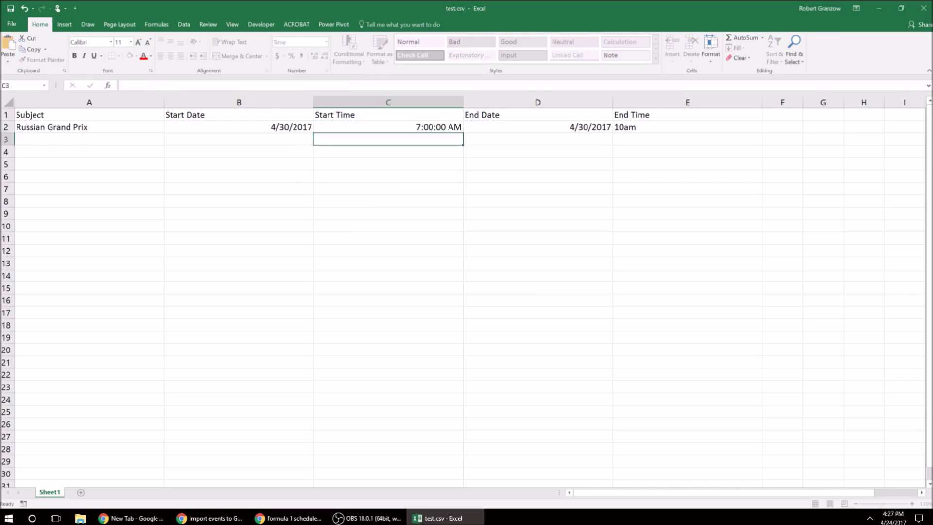
left_click(444, 127)
Re-enter the E2 end time as 10 am and check the row 2 dates and name.
left_click(631, 127)
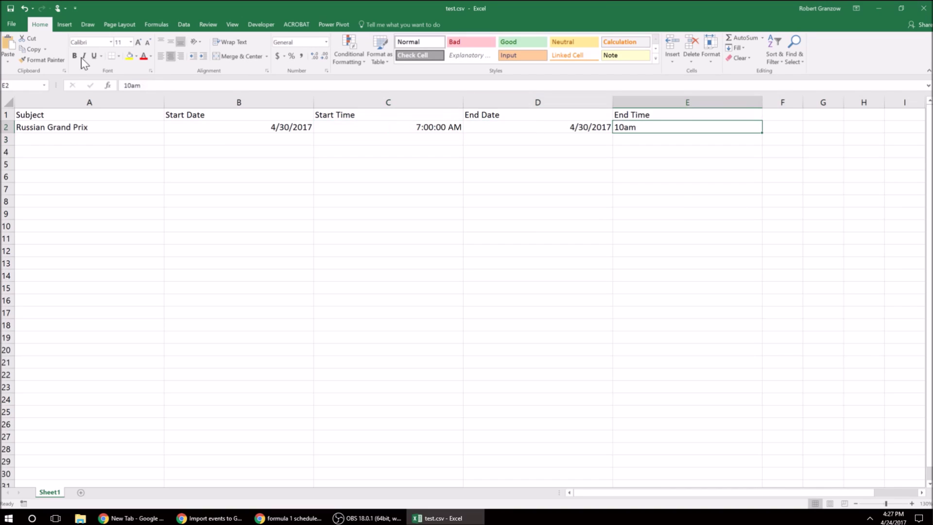
left_click(131, 86)
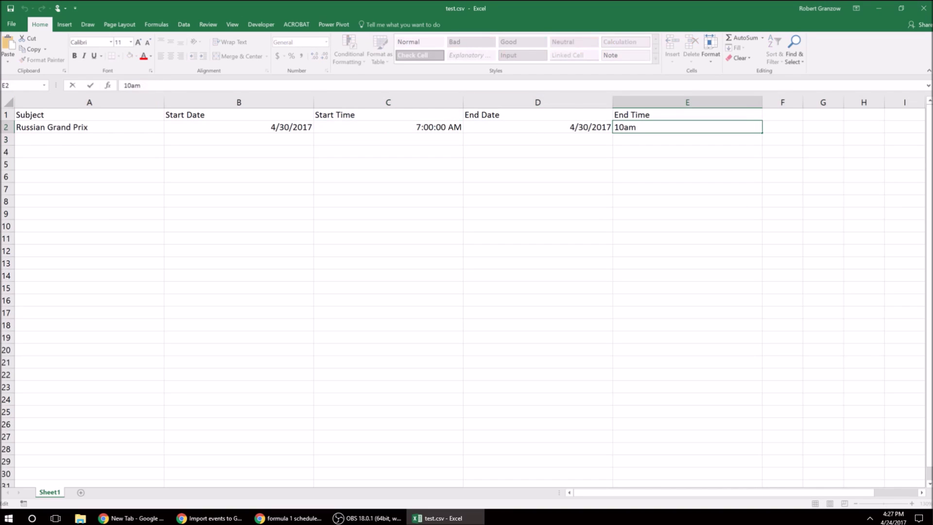
key("Return")
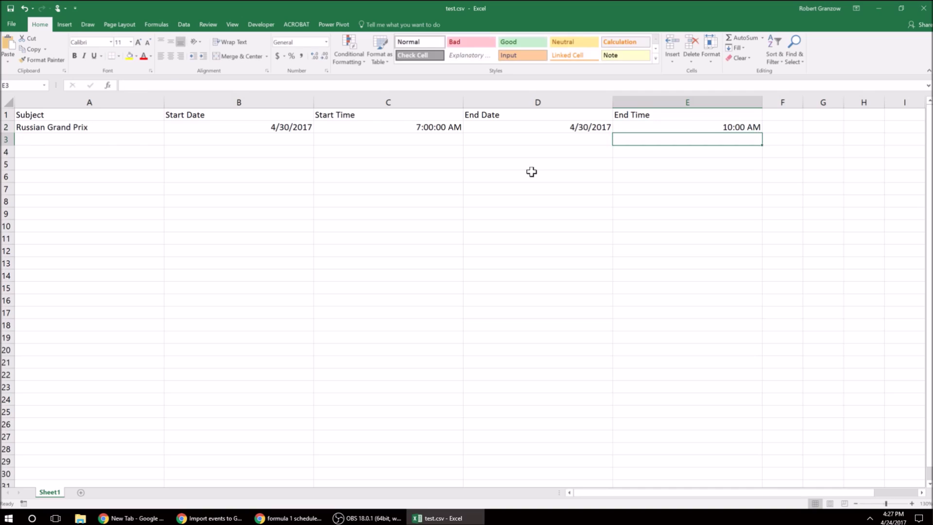
left_click(625, 124)
left_click(569, 126)
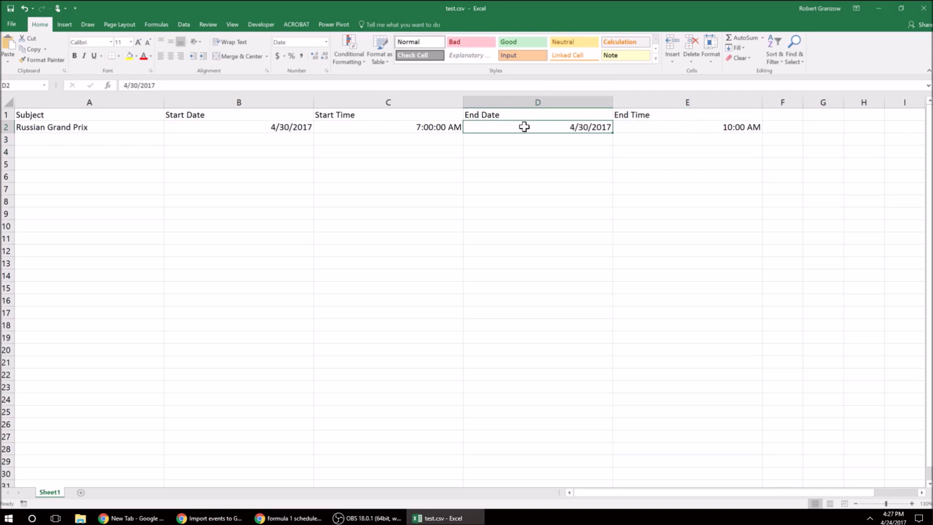
left_click_drag(280, 123, 208, 114)
left_click(137, 127)
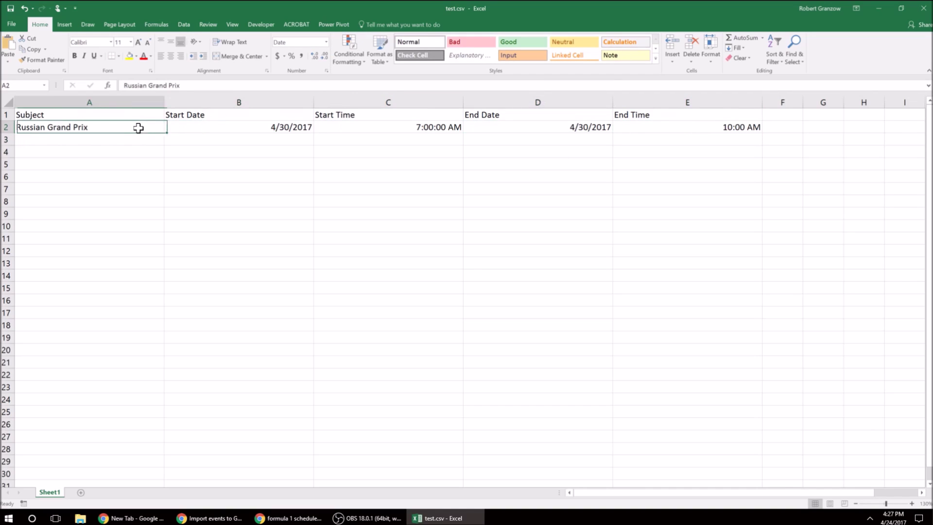
left_click(368, 518)
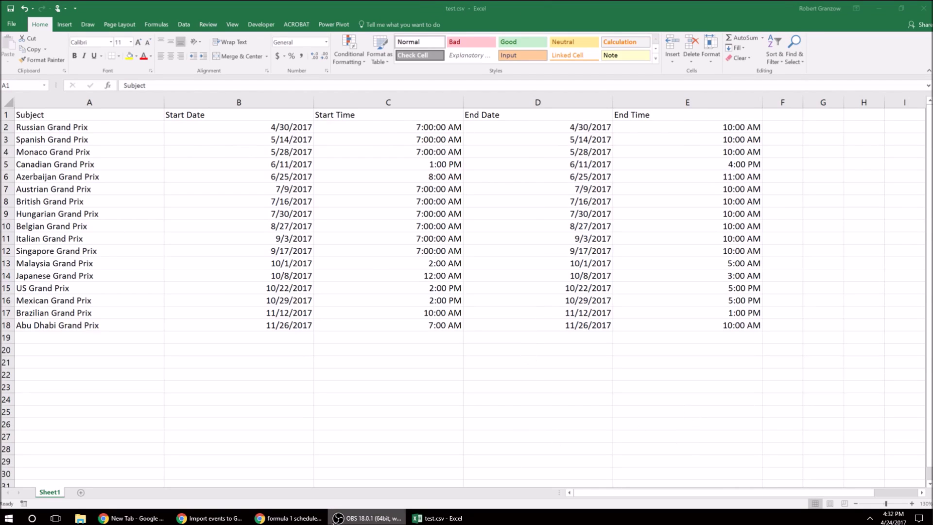
Read the CSV headers section of the Import events help page at 125% zoom, then return to test.csv.
mouse_move(209, 518)
left_click(204, 478)
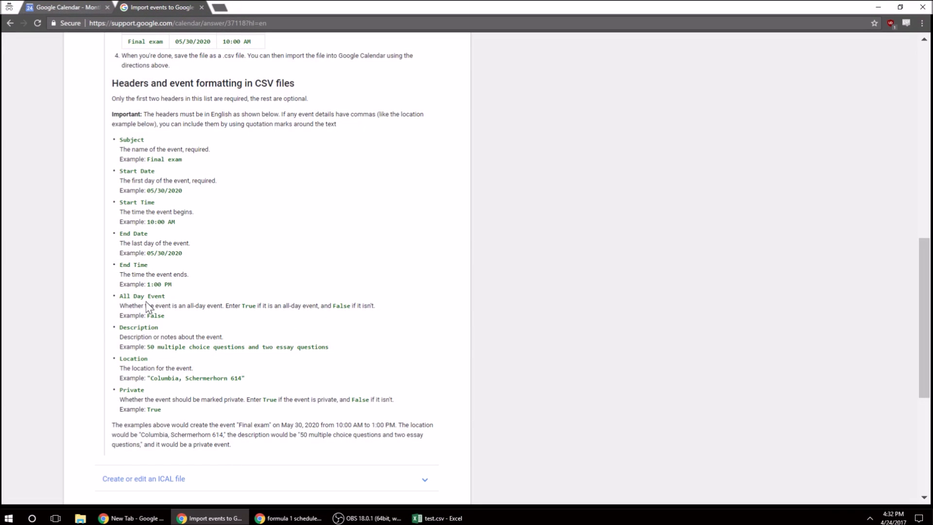
key("ctrl+plus")
key("ctrl+plus")
scroll(200, 358, "down", 3)
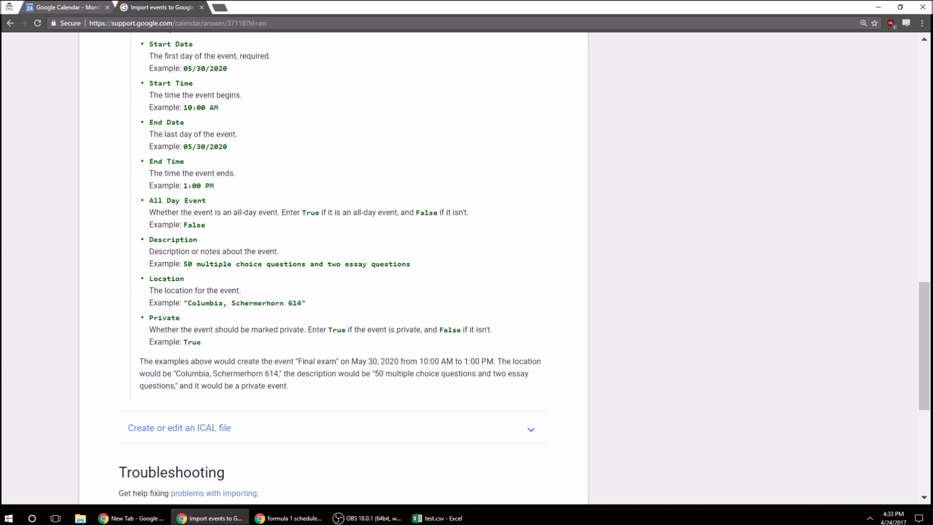
scroll(324, 294, "up", 2)
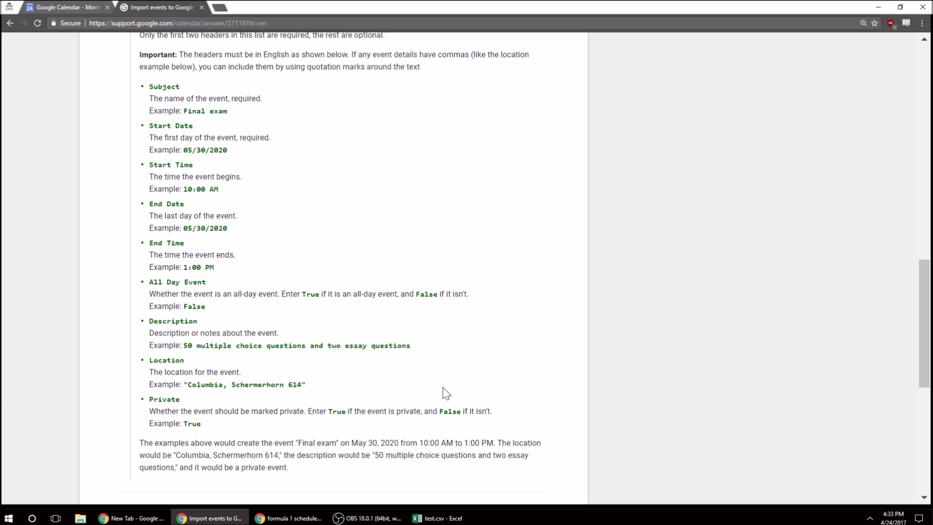
scroll(195, 209, "up", 2)
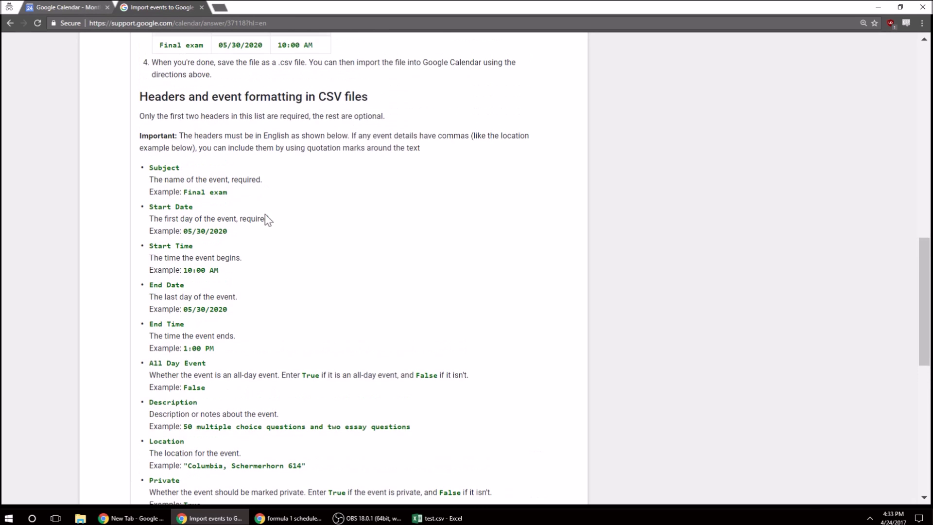
scroll(271, 217, "down", 3)
scroll(271, 217, "down", 1)
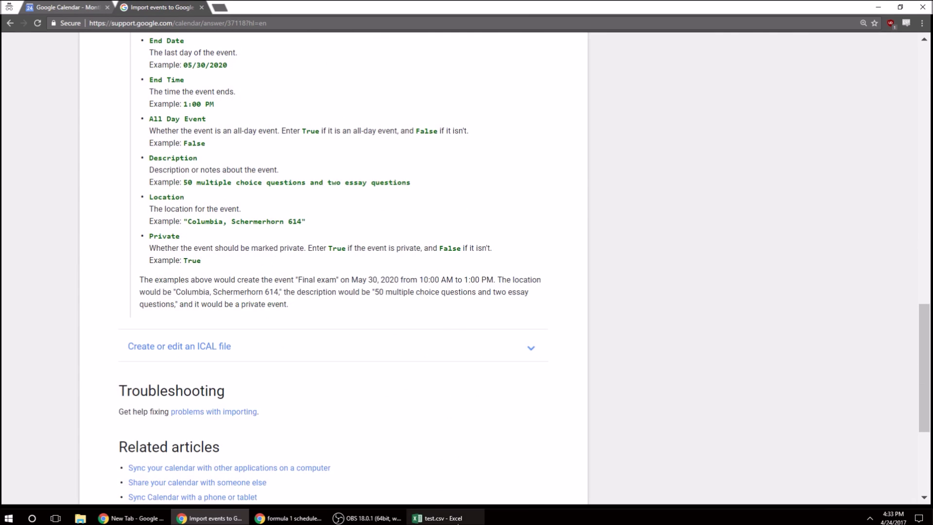
left_click(438, 518)
left_click(16, 27)
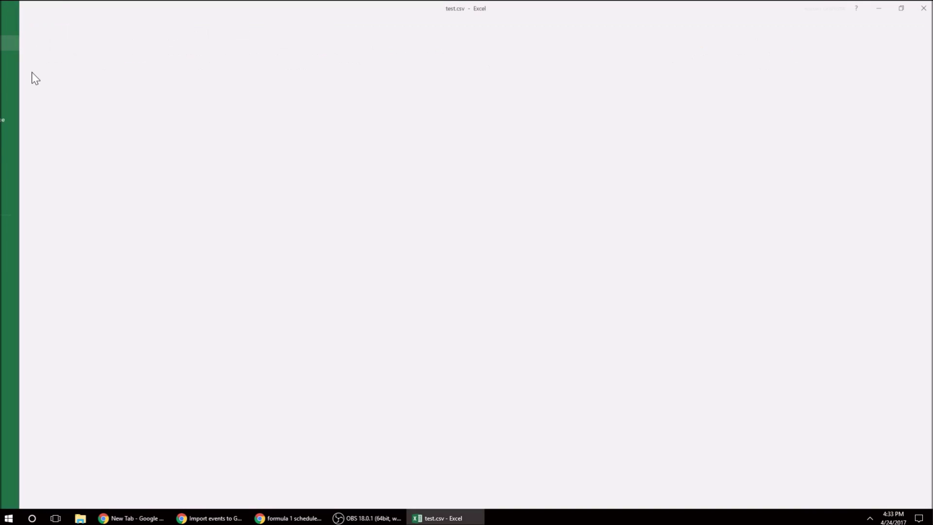
Save the spreadsheet, then page Google Calendar's month view forward and back to April 2017.
left_click(33, 88)
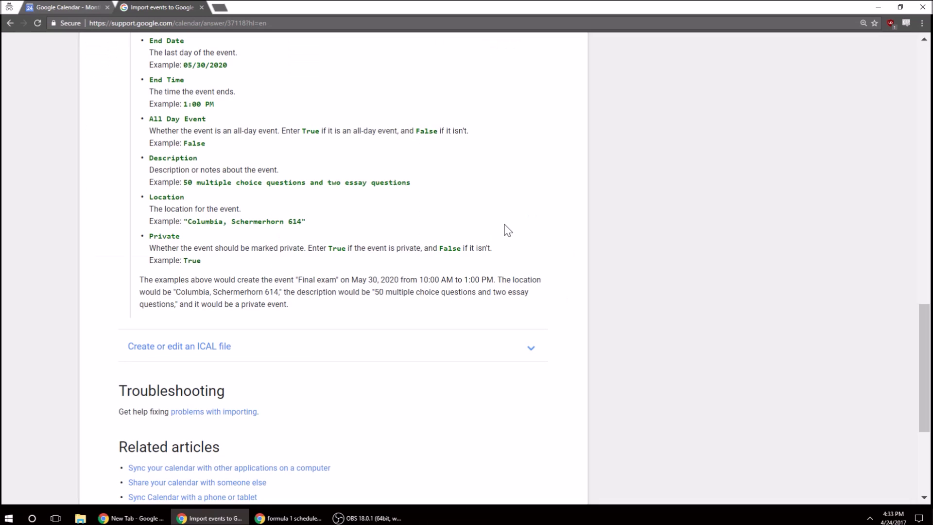
left_click(80, 6)
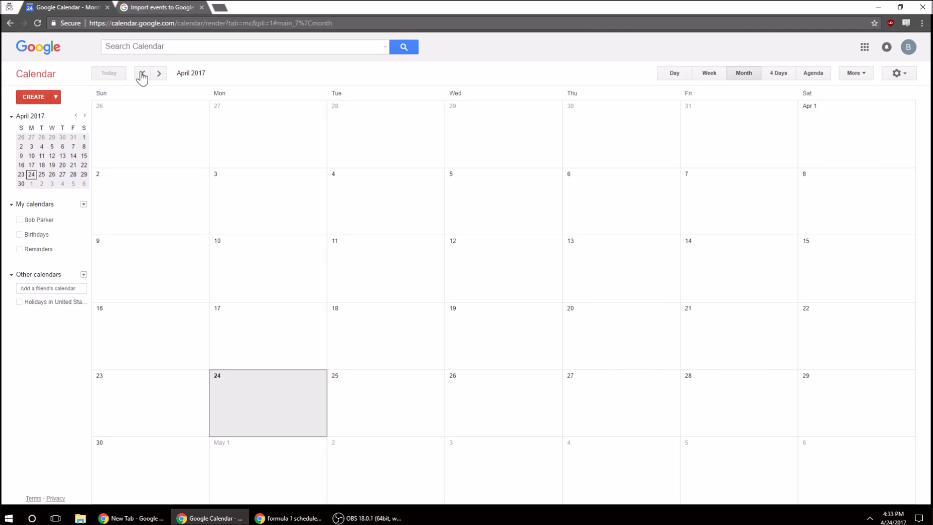
left_click(160, 74)
left_click(160, 74)
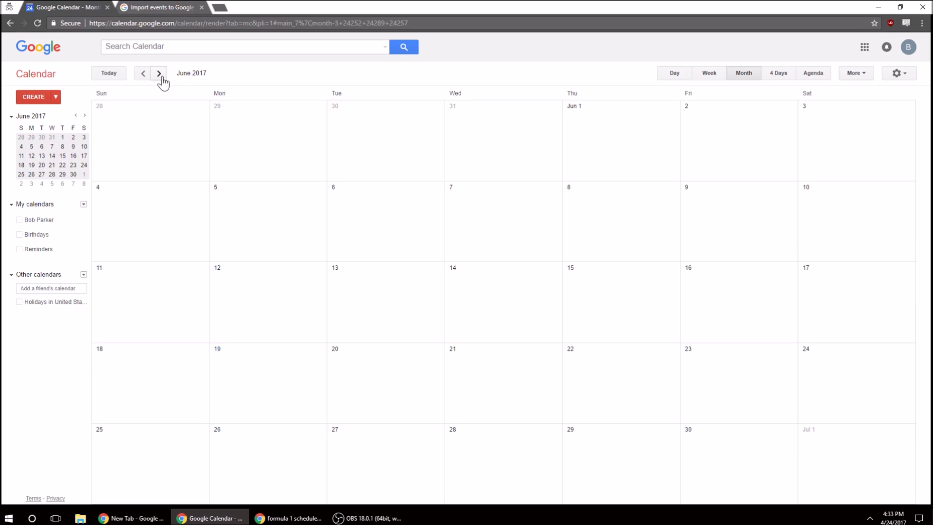
key("k")
key("k")
key("k")
key("k")
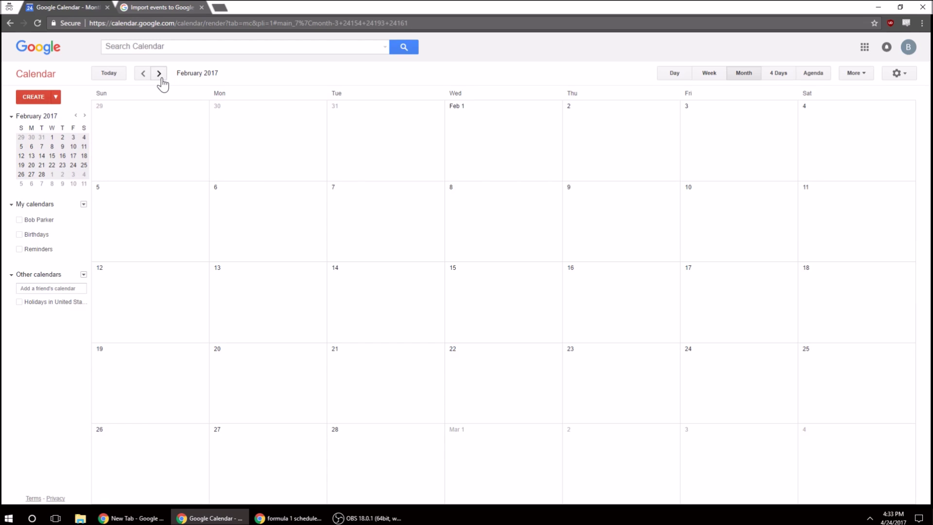
double_click(160, 76)
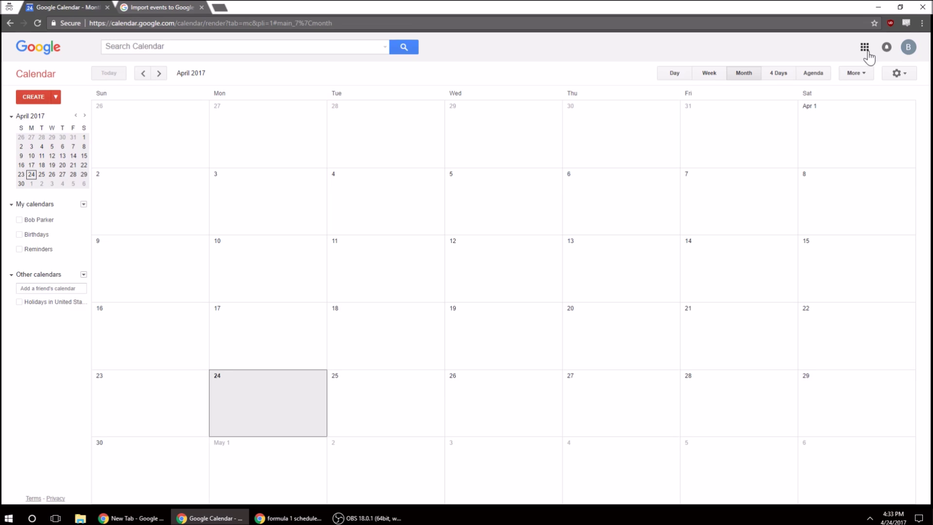
Open Google Calendar's Settings page from the gear menu.
left_click(897, 73)
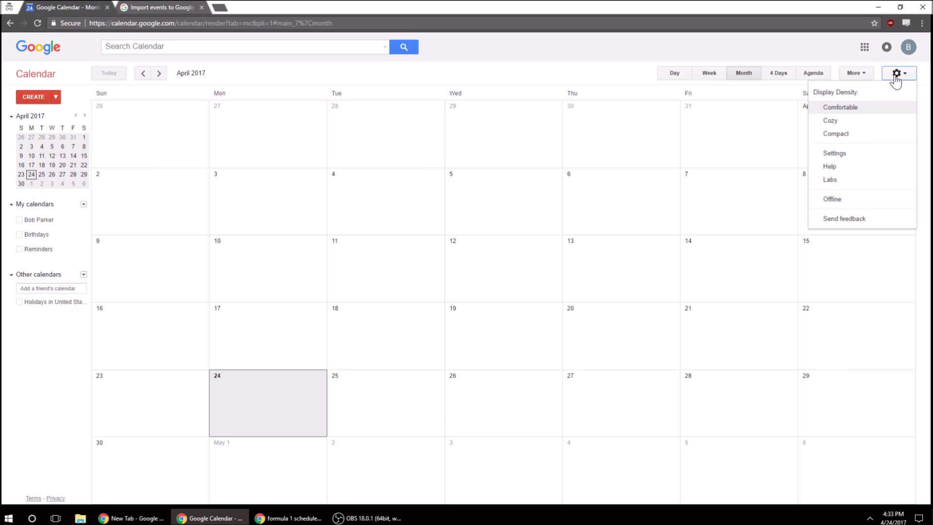
left_click(865, 47)
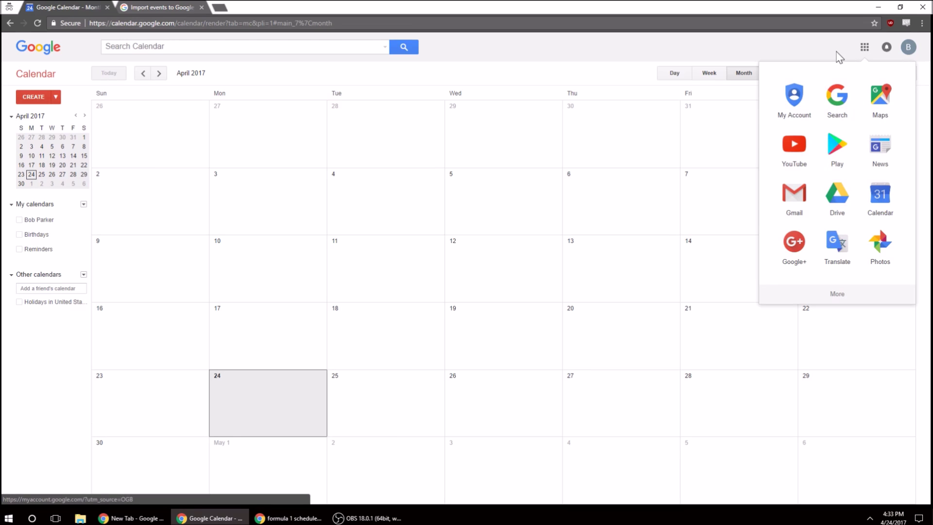
left_click(897, 74)
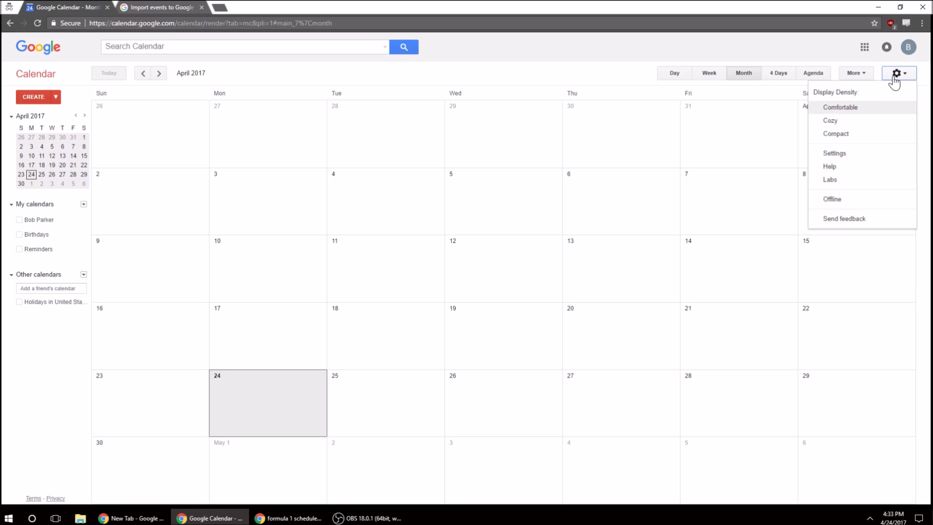
left_click(834, 153)
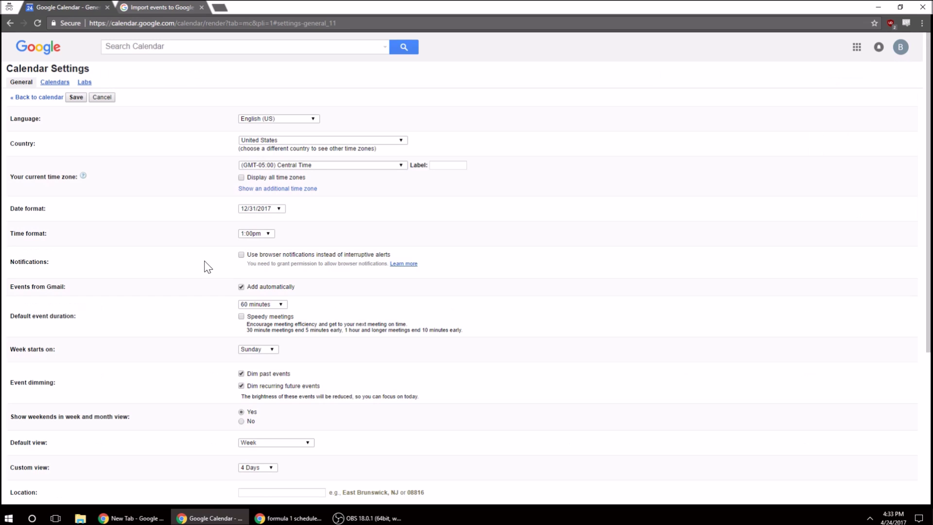
Import Desktop\test.csv through Import calendar, which fails with zero events processed.
left_click(58, 83)
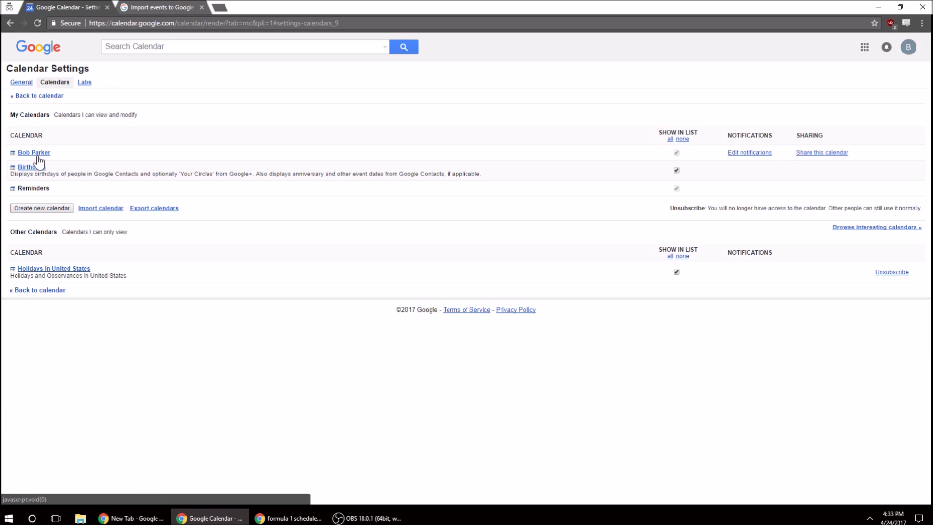
left_click(108, 212)
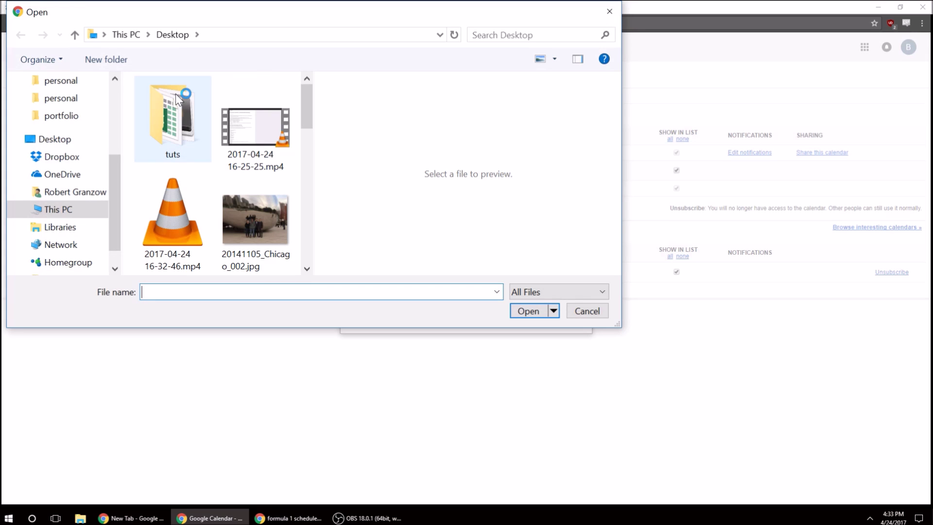
scroll(47, 213, "up", 3)
left_click(47, 214)
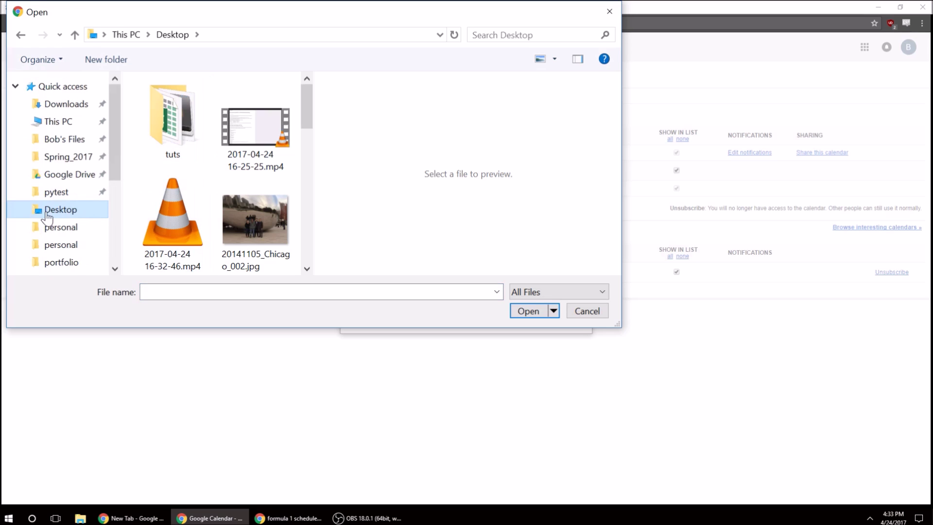
left_click_drag(307, 106, 306, 216)
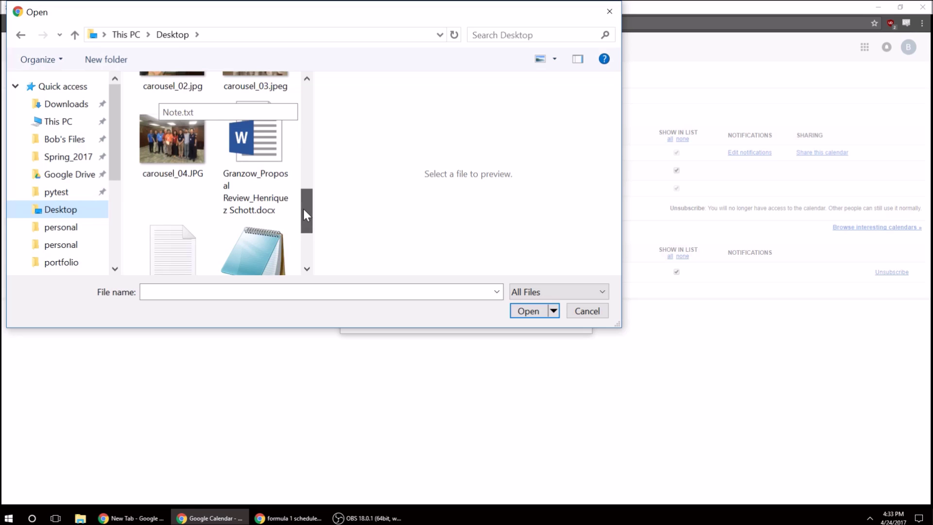
left_click_drag(303, 209, 304, 236)
left_click(256, 221)
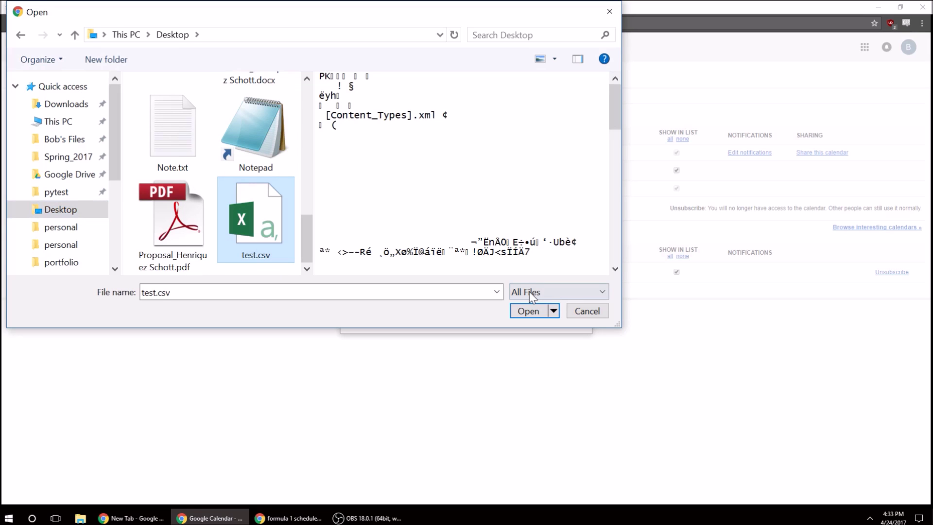
left_click(528, 311)
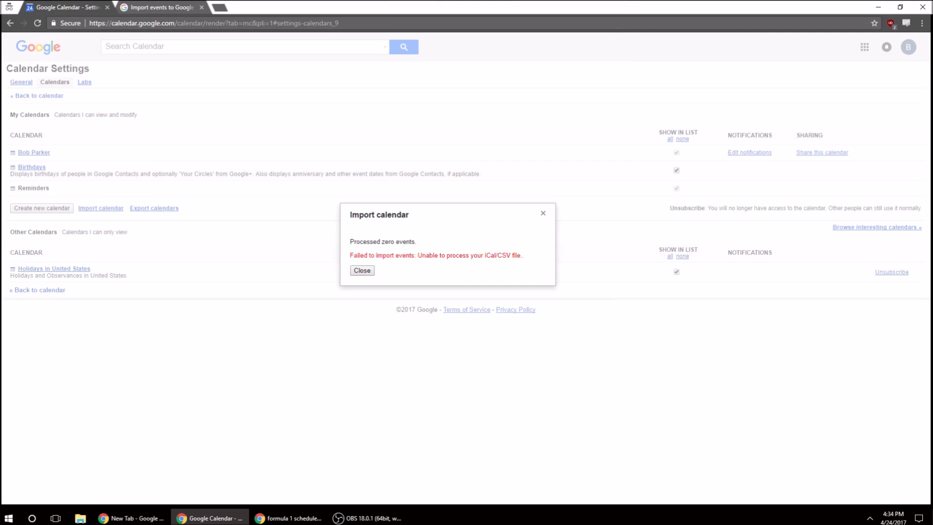
Restart the import with test.csv, then cancel the second attempt.
left_click(98, 208)
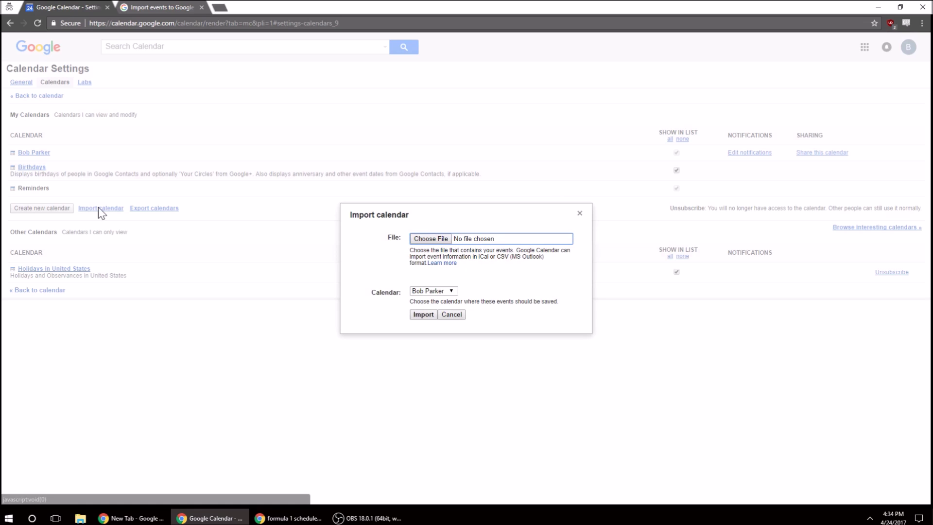
left_click(431, 238)
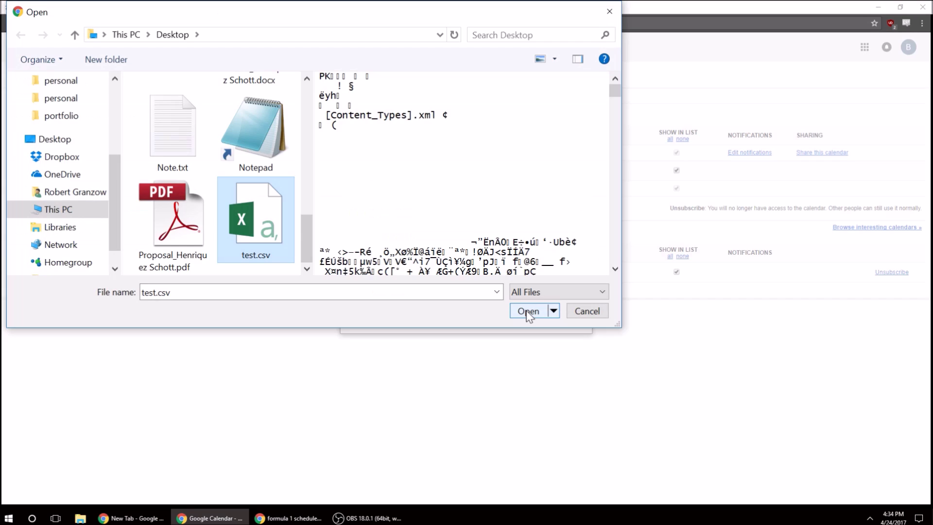
left_click(553, 311)
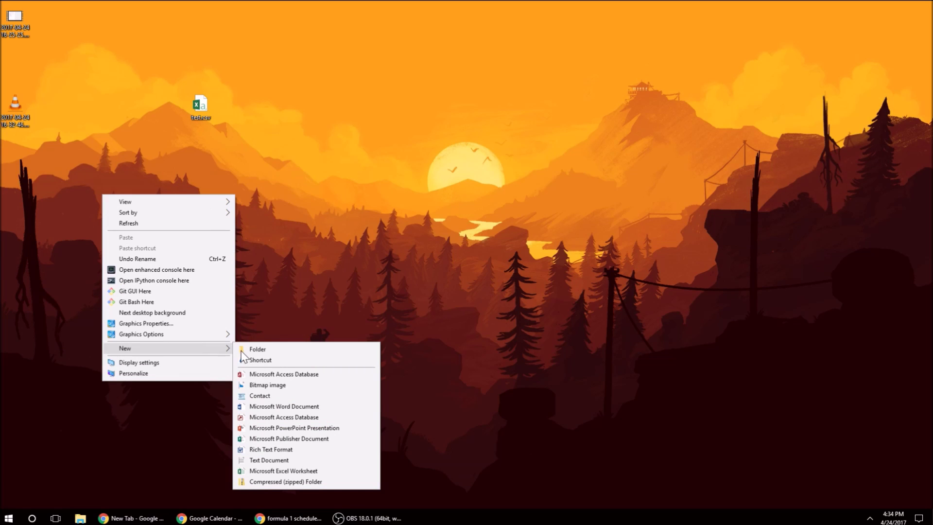
Create a new desktop workbook named test2 and reopen test.csv past the format warning.
left_click(301, 471)
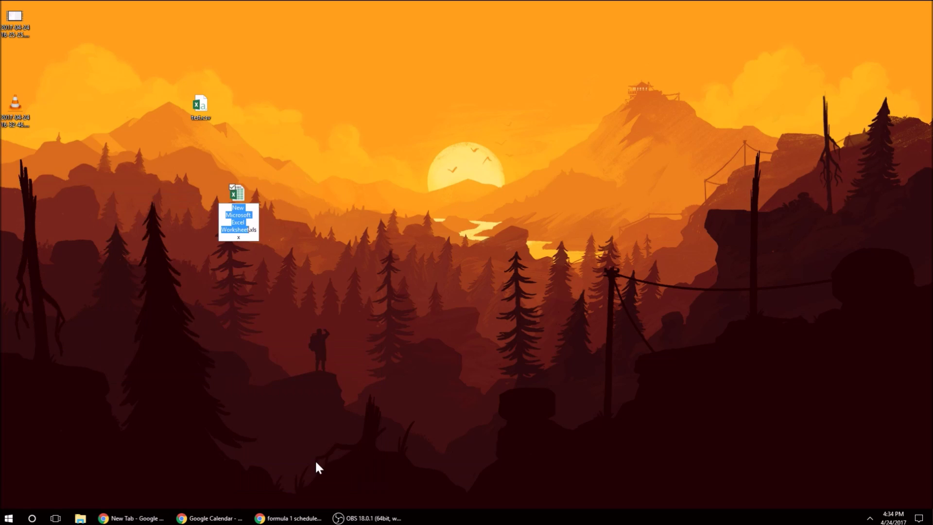
type("test2")
key("Return")
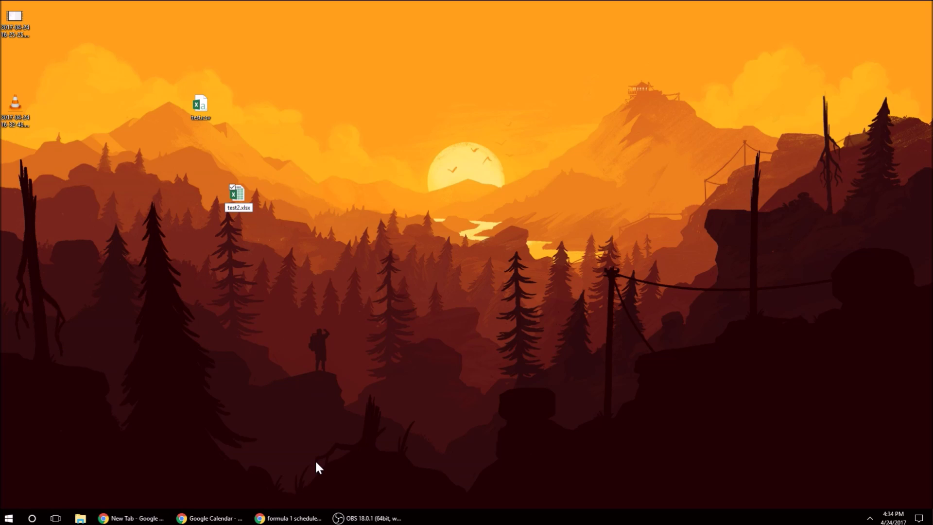
double_click(204, 112)
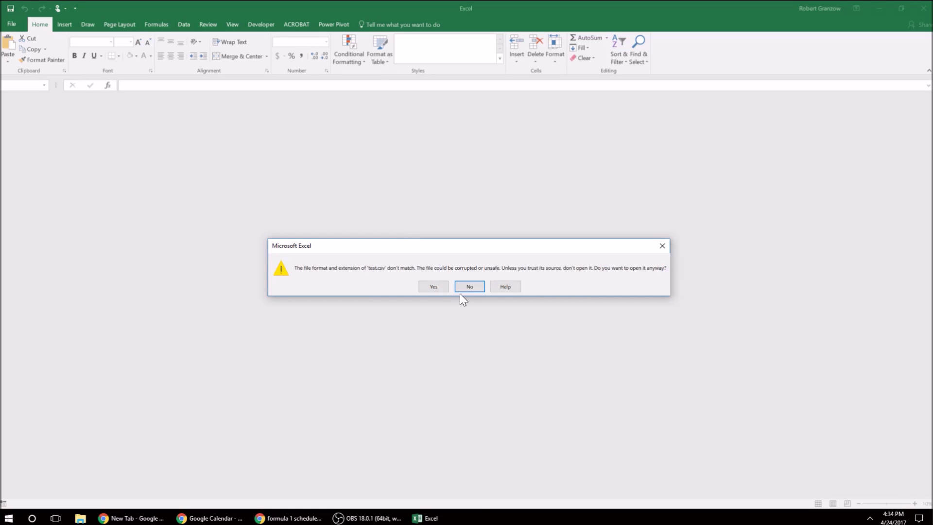
left_click(434, 286)
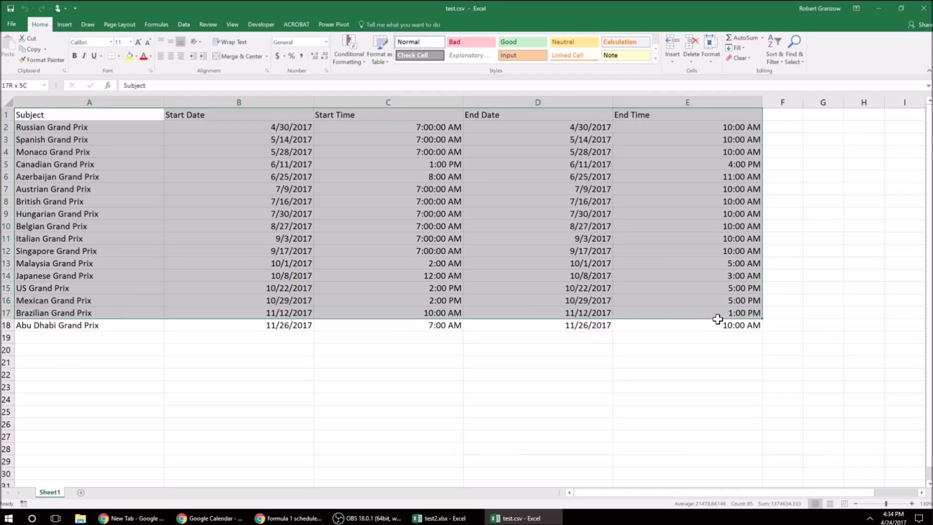
Paste the race schedule into test2 and save it as comma-delimited test2.csv.
key("ctrl+v")
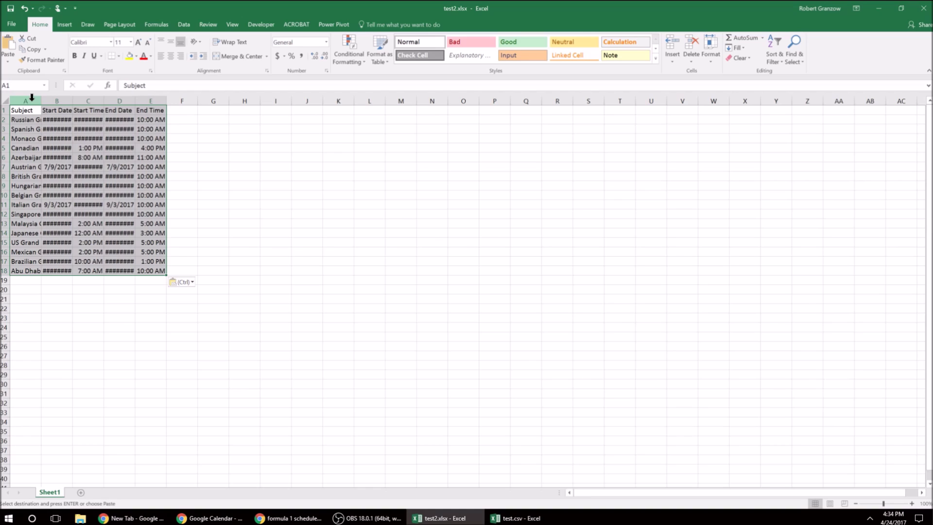
key("alt+f")
key("a")
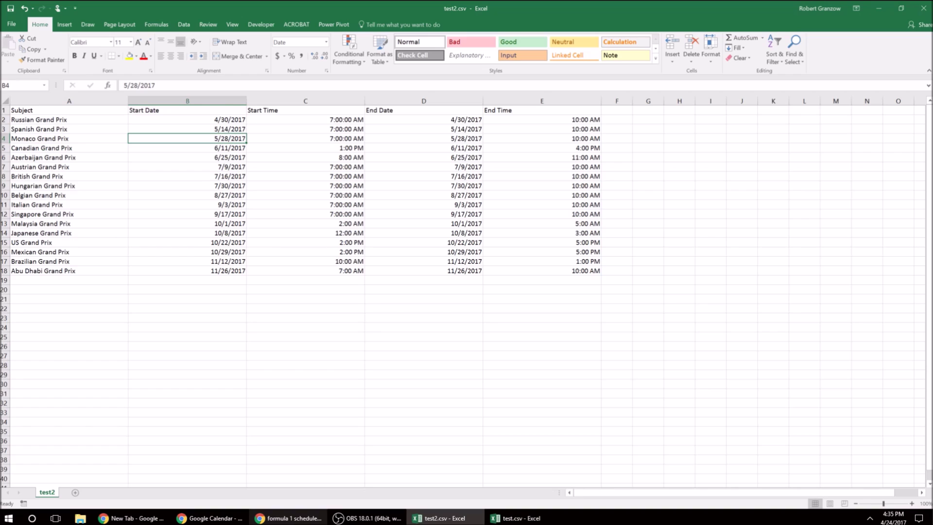
key("alt+Tab")
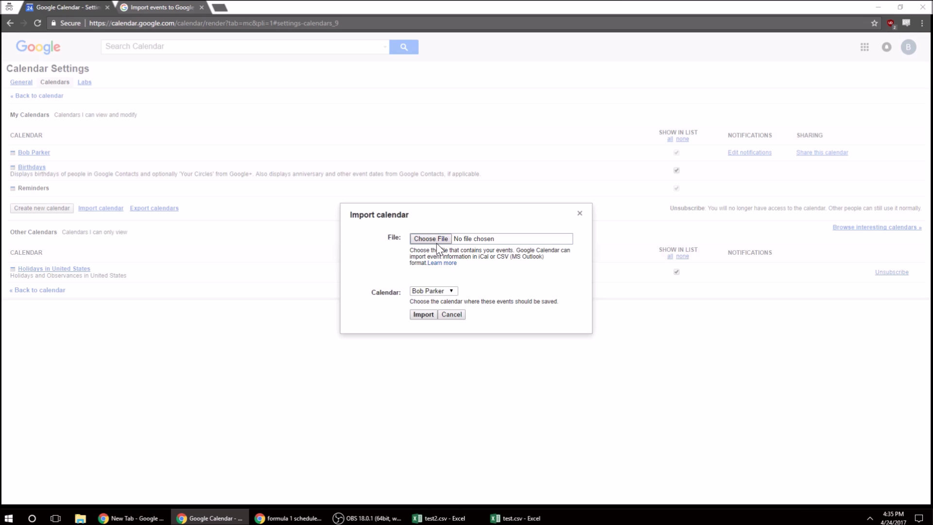
Import test2.csv into Google Calendar, adding all 17 race events.
left_click(437, 242)
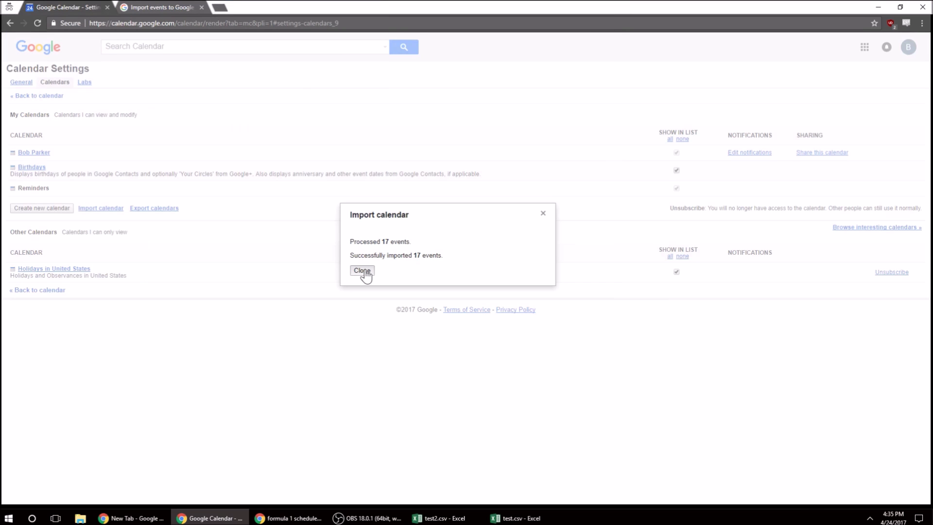
left_click(362, 271)
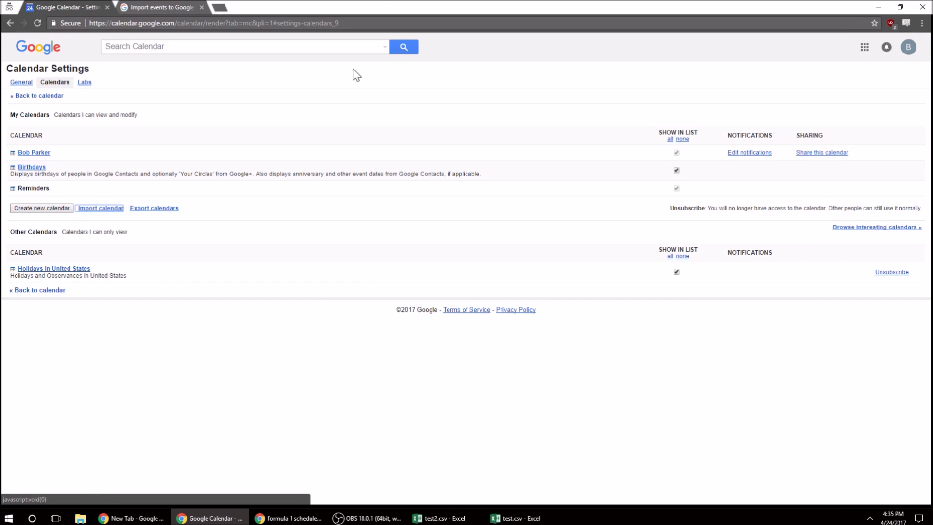
left_click(865, 47)
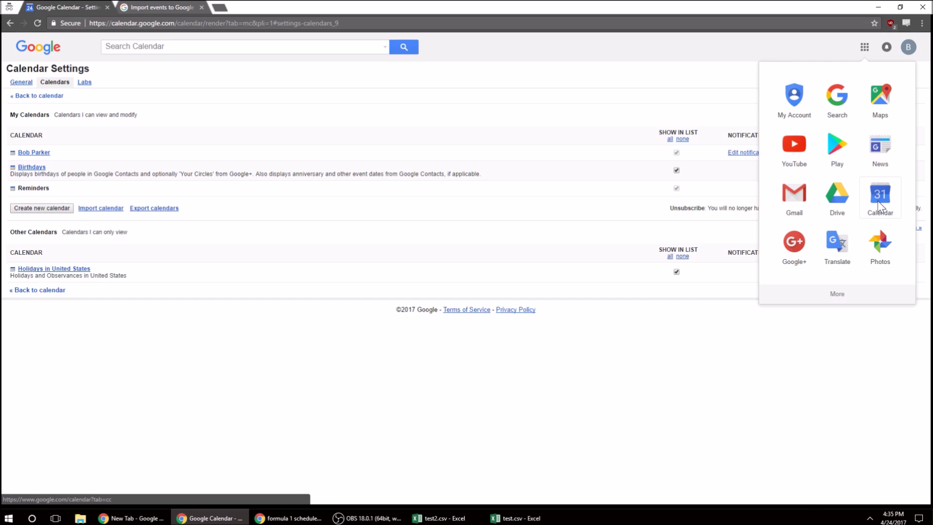
In the May 2017 month view, recolour the calendar dark blue and inspect the Spanish Grand Prix event.
left_click(878, 200)
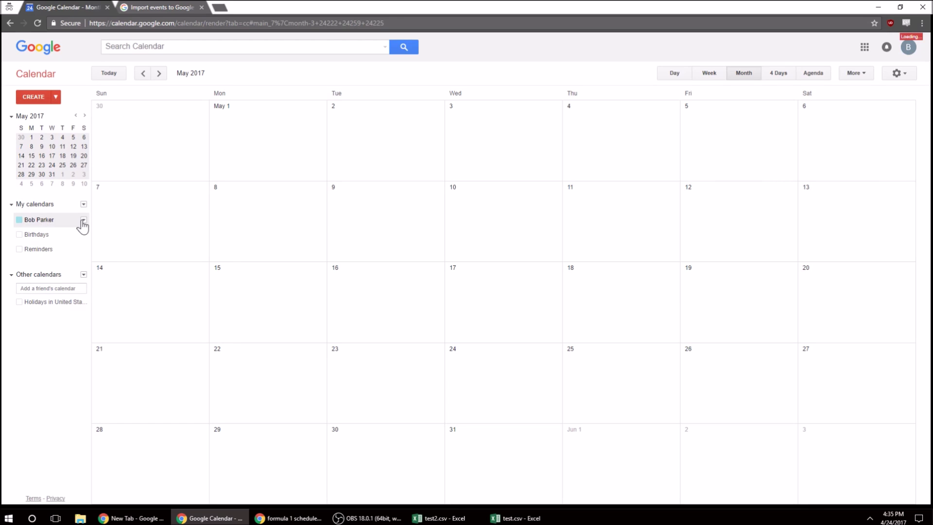
left_click(83, 221)
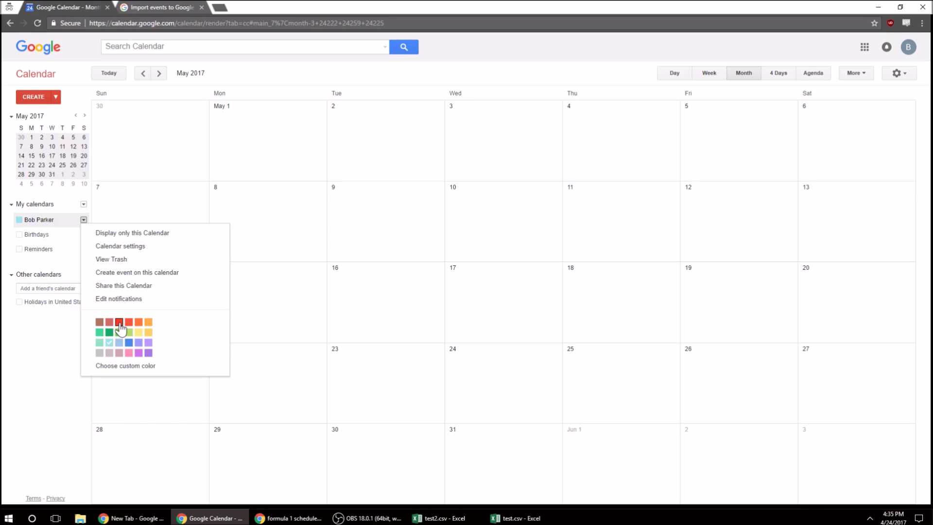
left_click(128, 342)
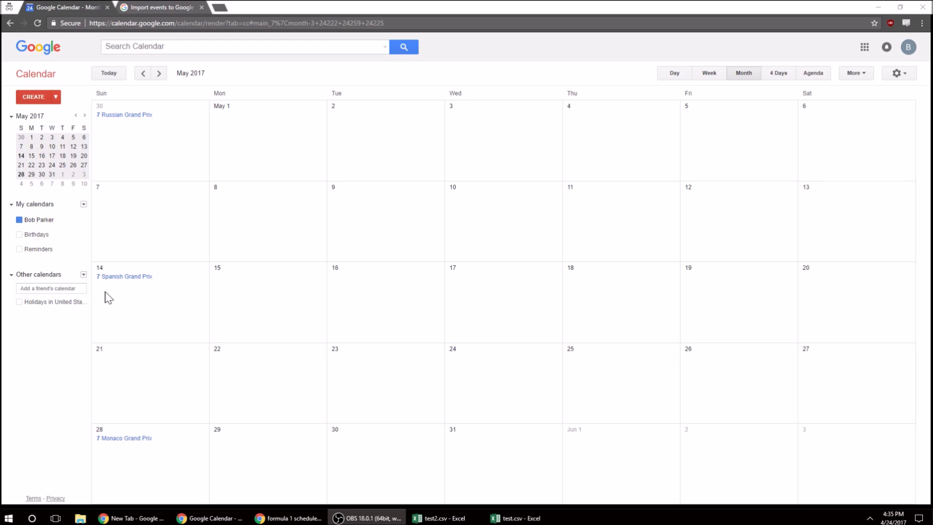
left_click(125, 276)
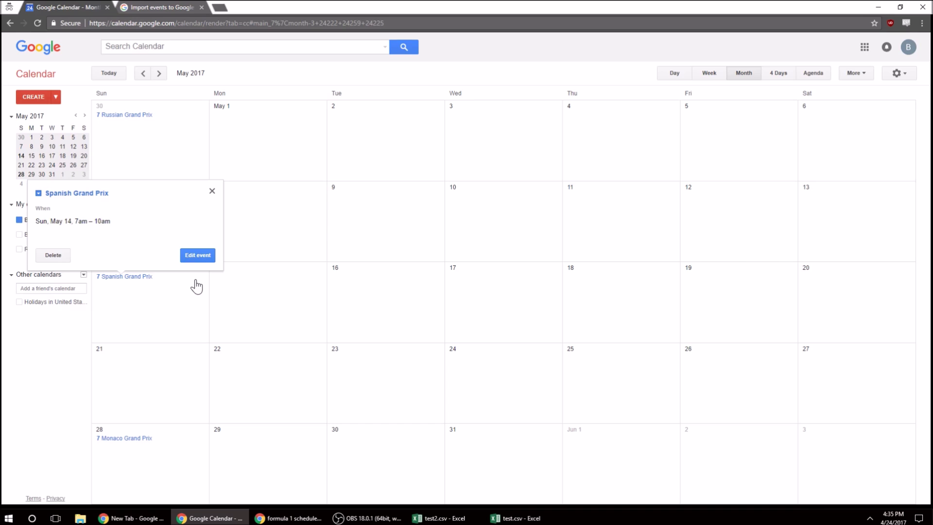
left_click(367, 518)
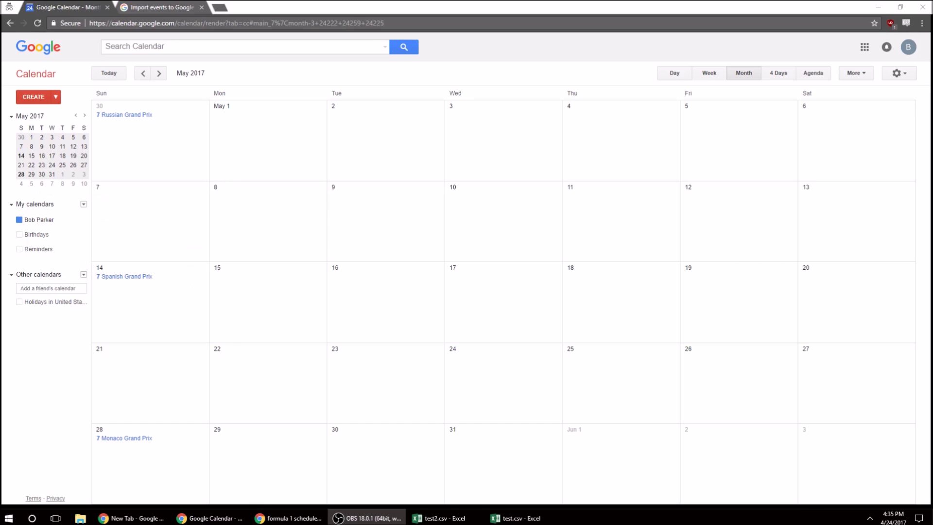